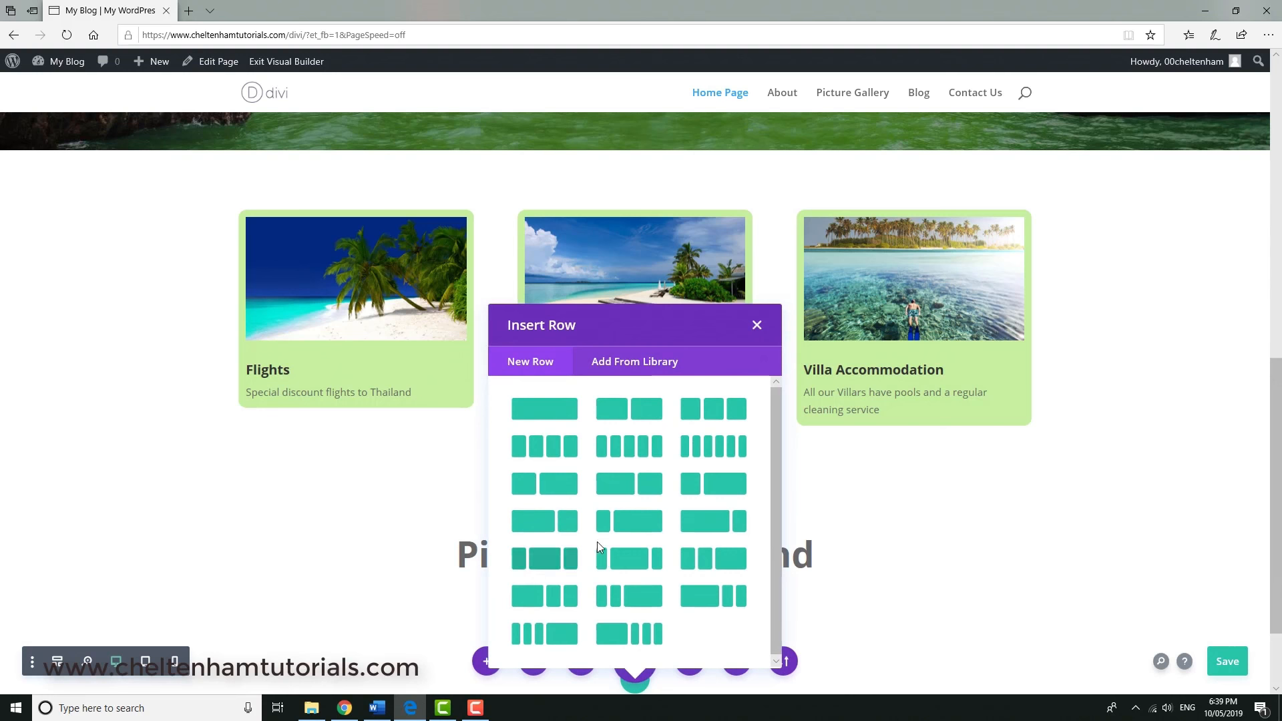
# Add a Gallery module in a new single-column row below the Pictures of Thailand heading and open its image selection
pyautogui.click(542, 418)
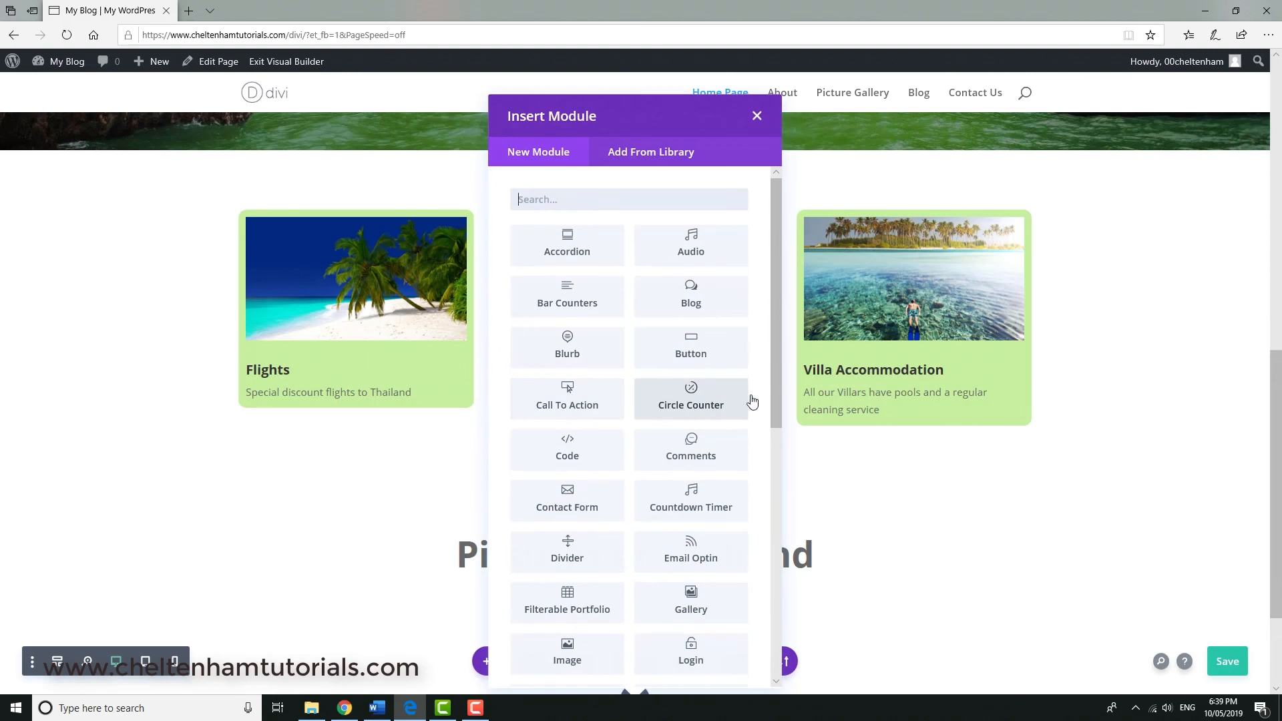
pyautogui.moveTo(776, 351); pyautogui.dragTo(776, 419)
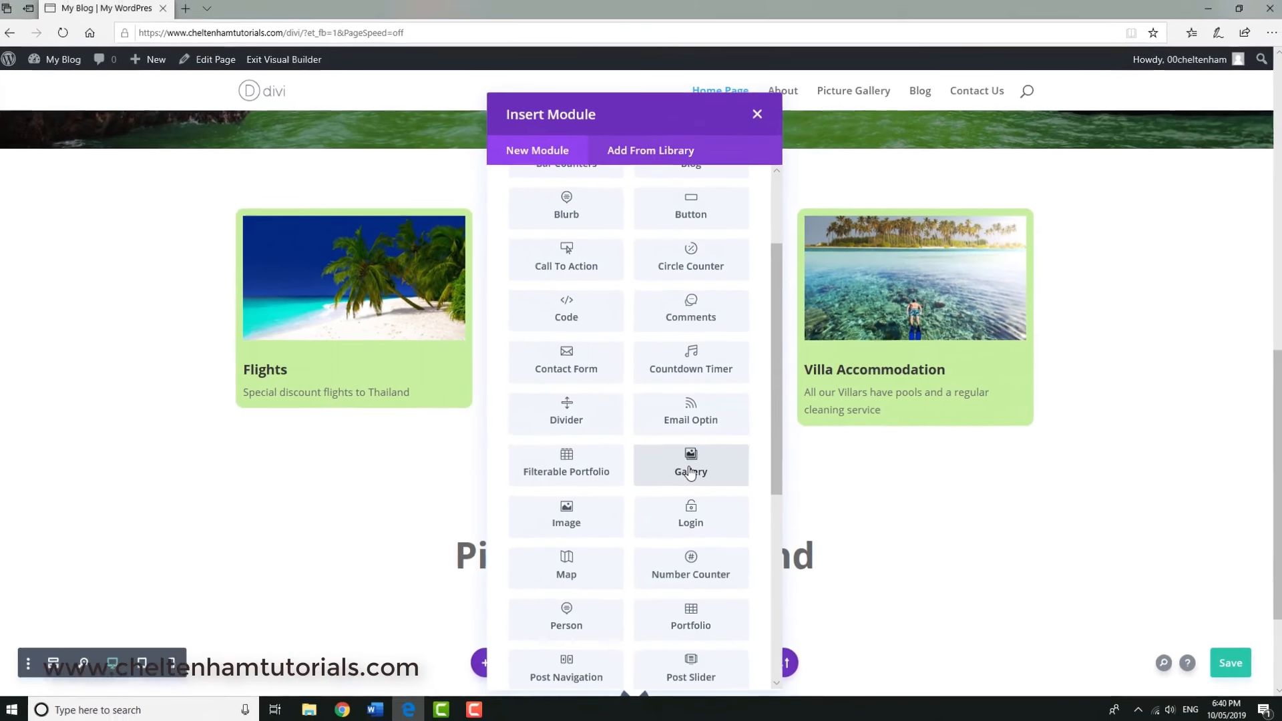
pyautogui.click(684, 504)
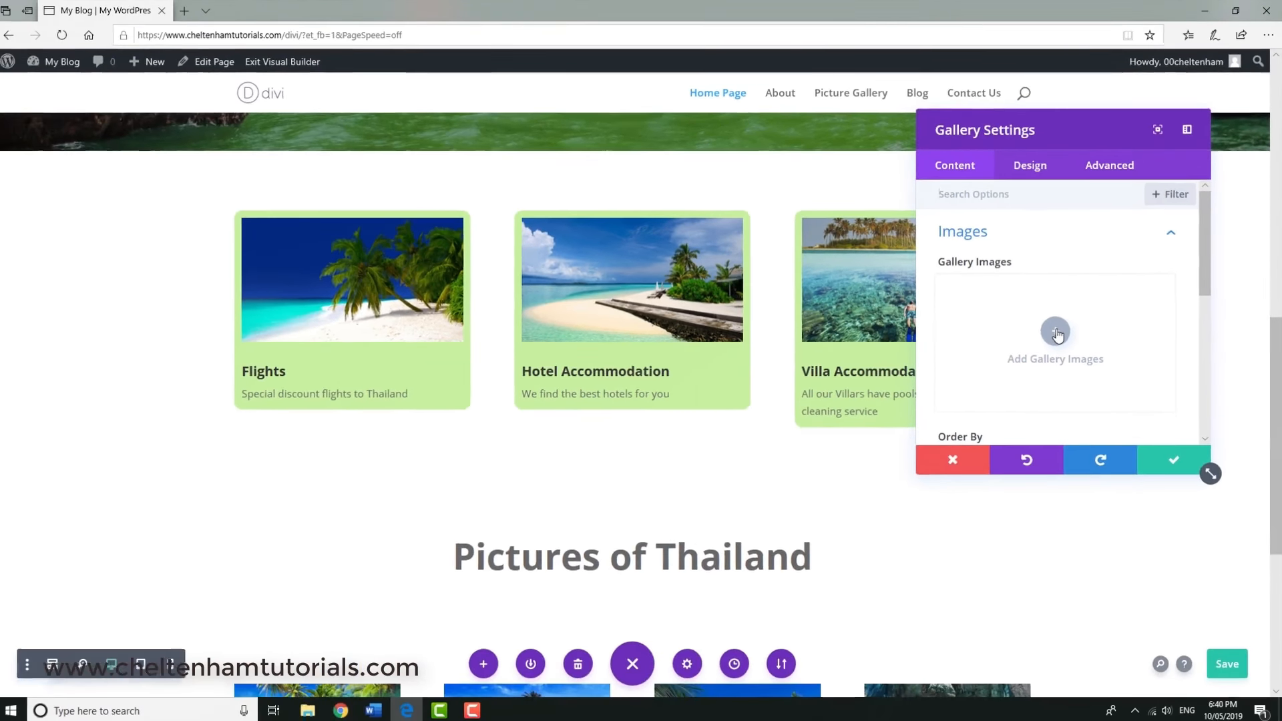
pyautogui.click(957, 481)
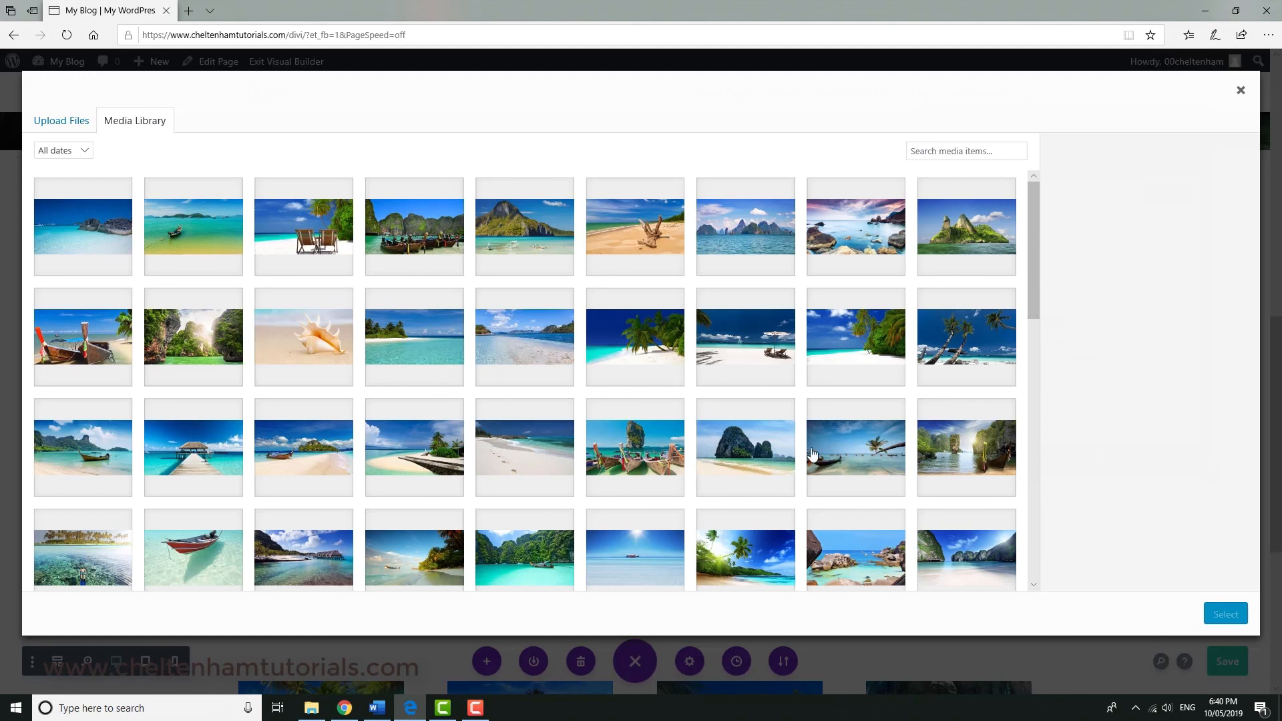
# Select seven beach and longtail-boat photos for the gallery, including Image085, Image59, Image53, Ima0ge78 and Ima0ge92
pyautogui.click(640, 453)
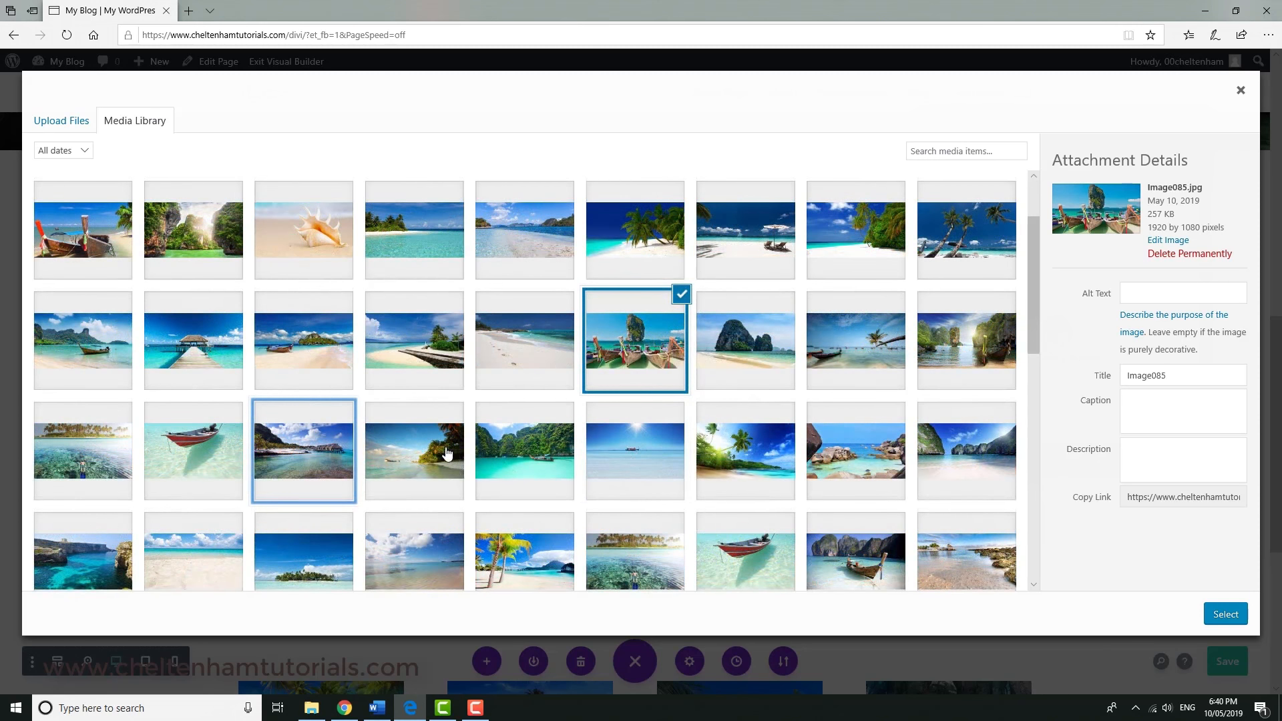
pyautogui.click(446, 453)
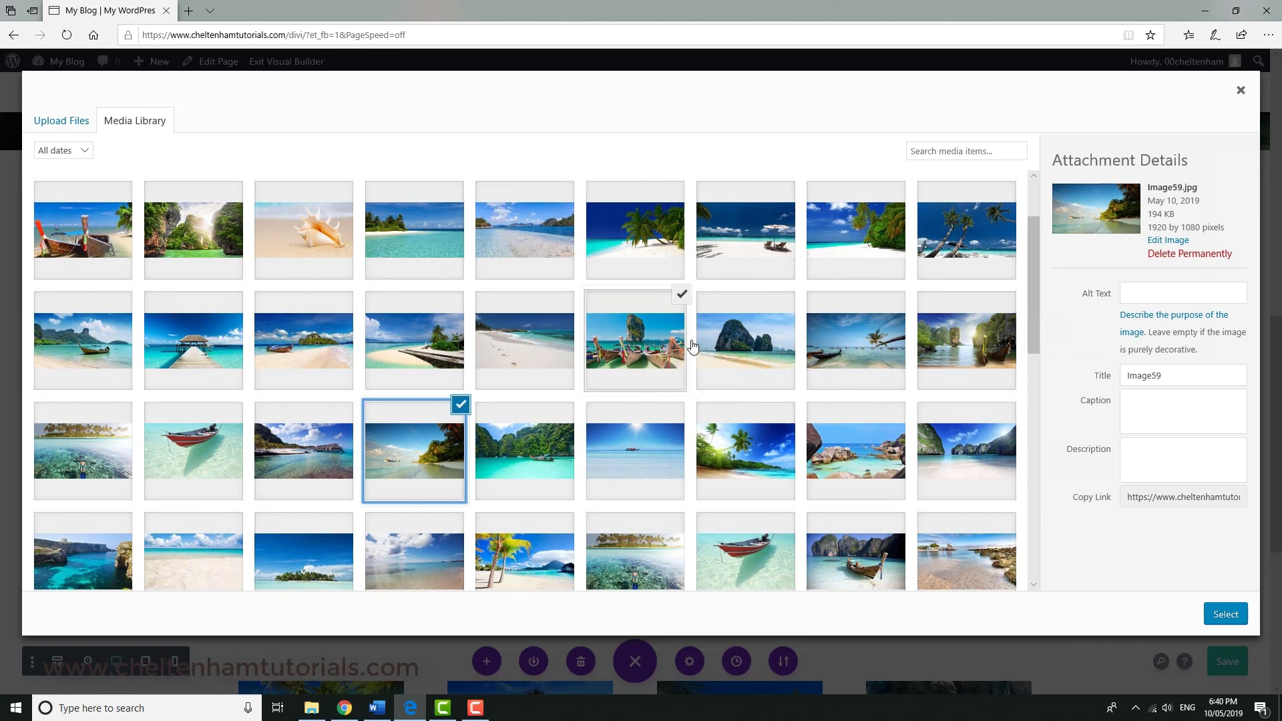
pyautogui.click(753, 448)
pyautogui.scroll(-5, 761, 486)
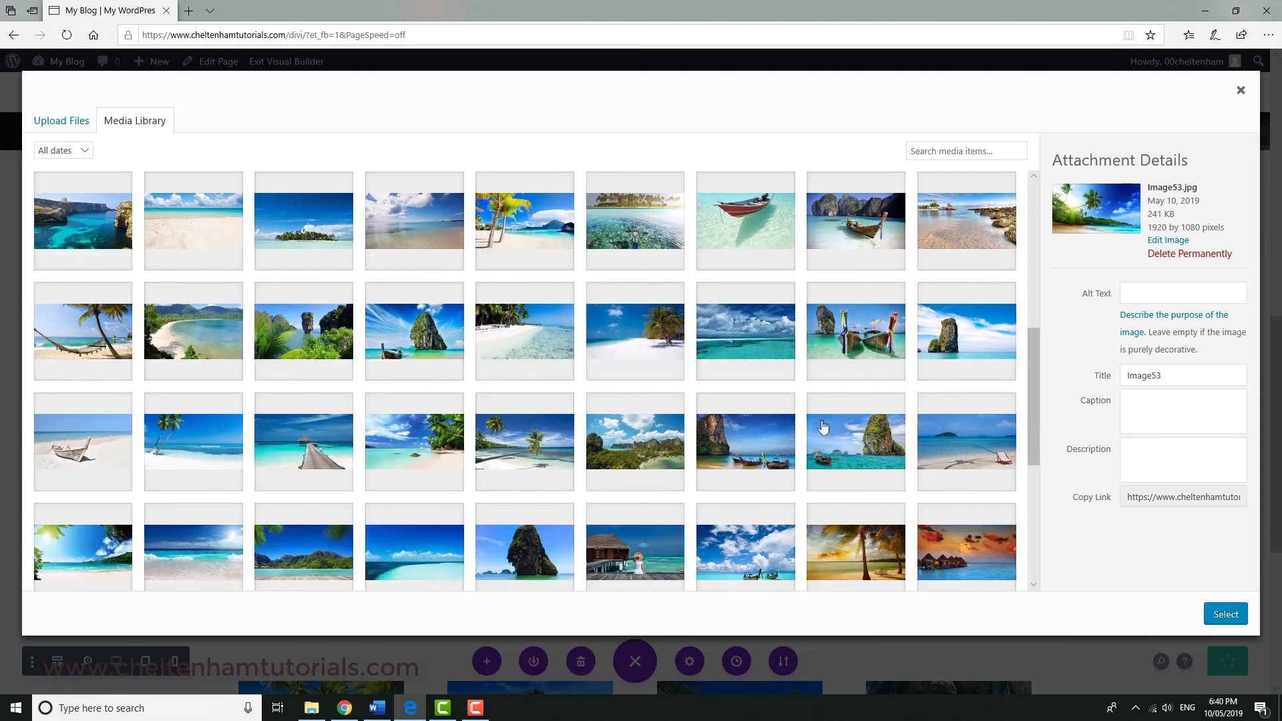
pyautogui.click(858, 345)
pyautogui.click(405, 444)
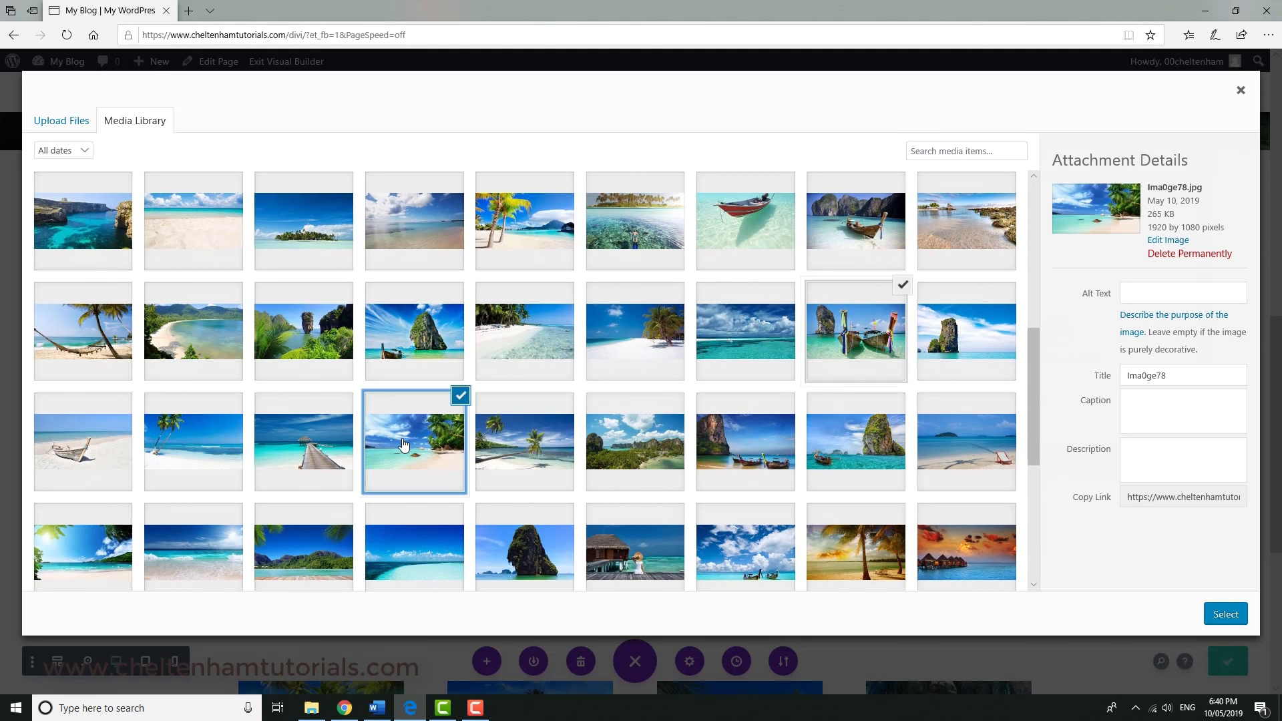
pyautogui.click(207, 458)
pyautogui.click(97, 457)
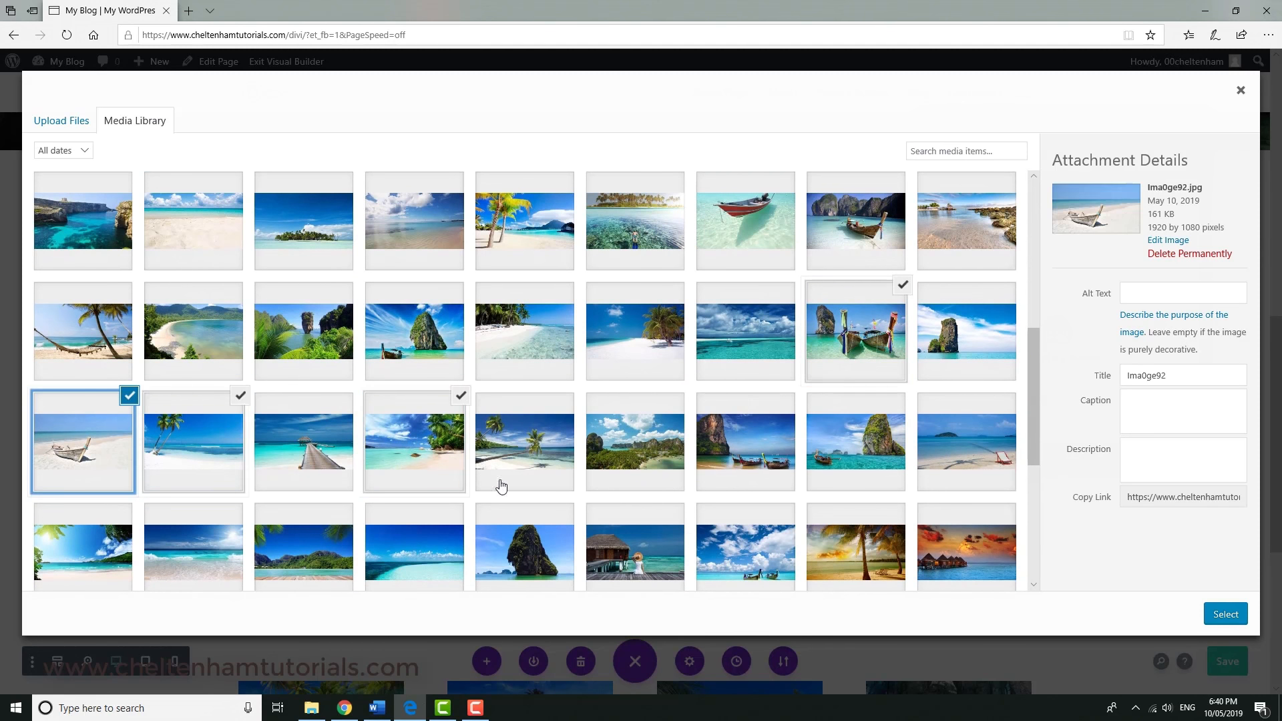
# Add the boat below the limestone rock, Im0age58, the green lagoon, 0Image13 and I0mage33 to the selected gallery photos
pyautogui.scroll(-4, 535, 484)
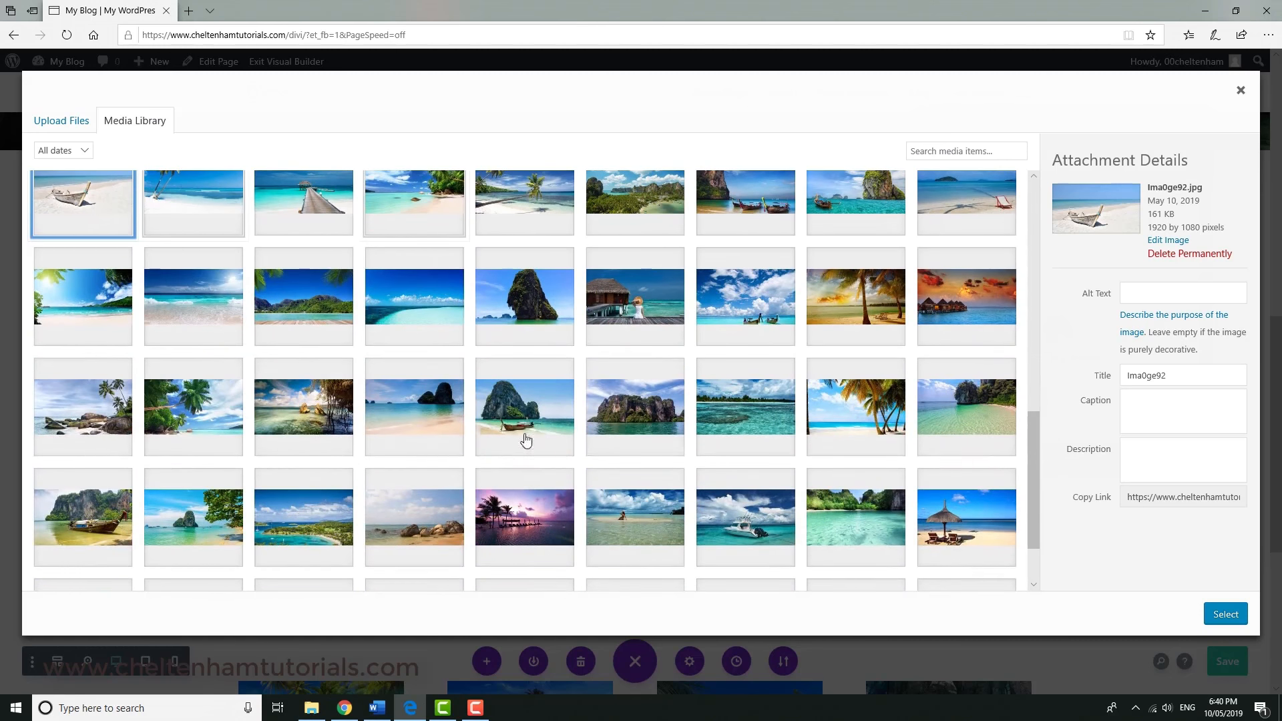
pyautogui.click(523, 435)
pyautogui.click(201, 413)
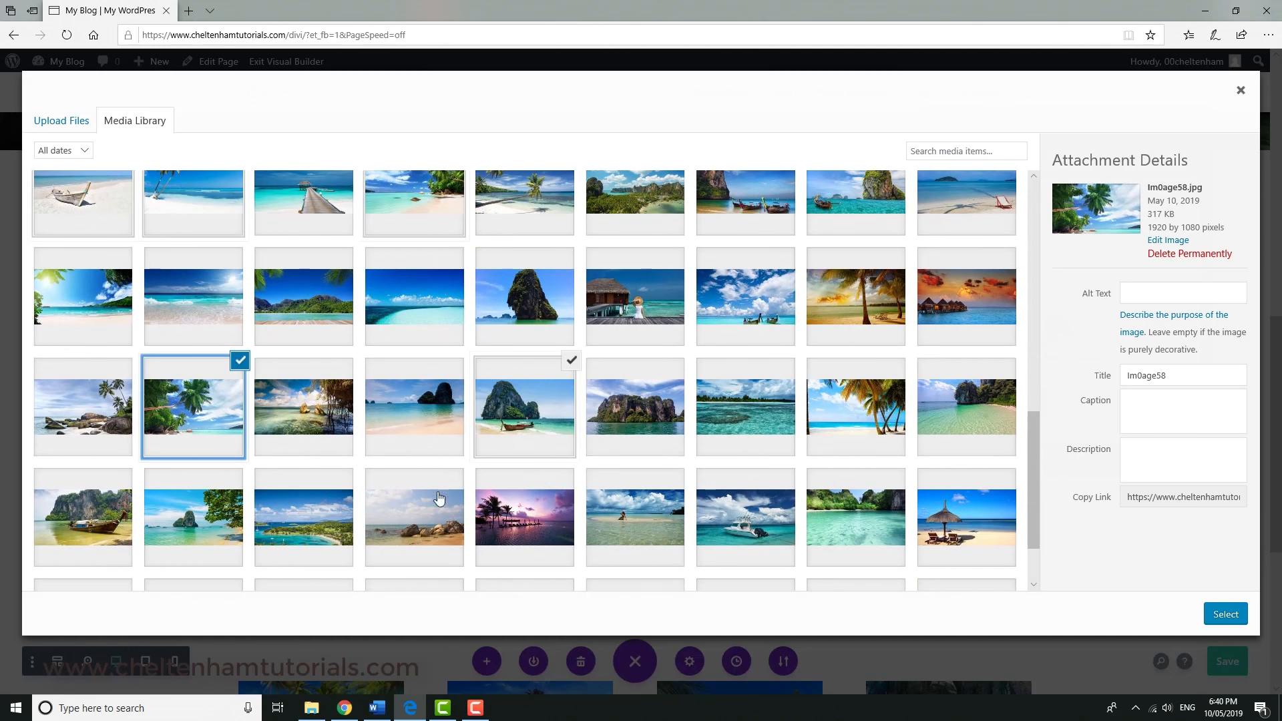
pyautogui.scroll(-2, 692, 508)
pyautogui.click(847, 434)
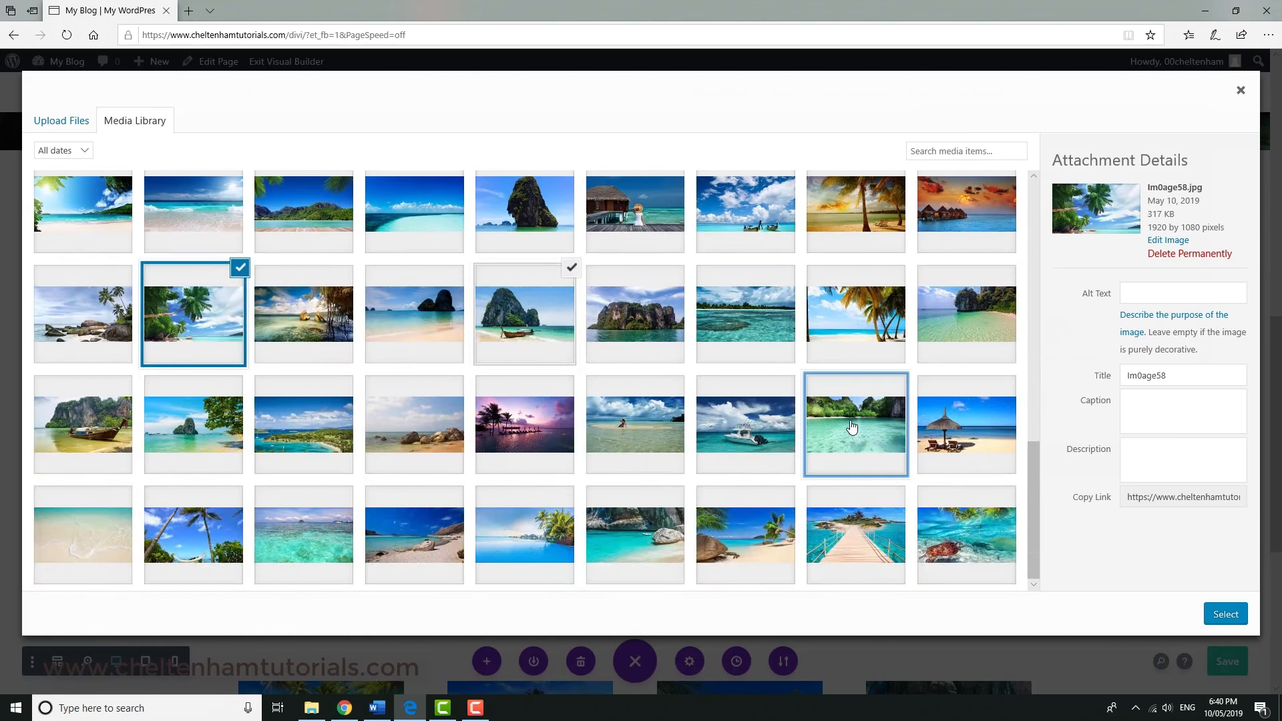
pyautogui.click(224, 537)
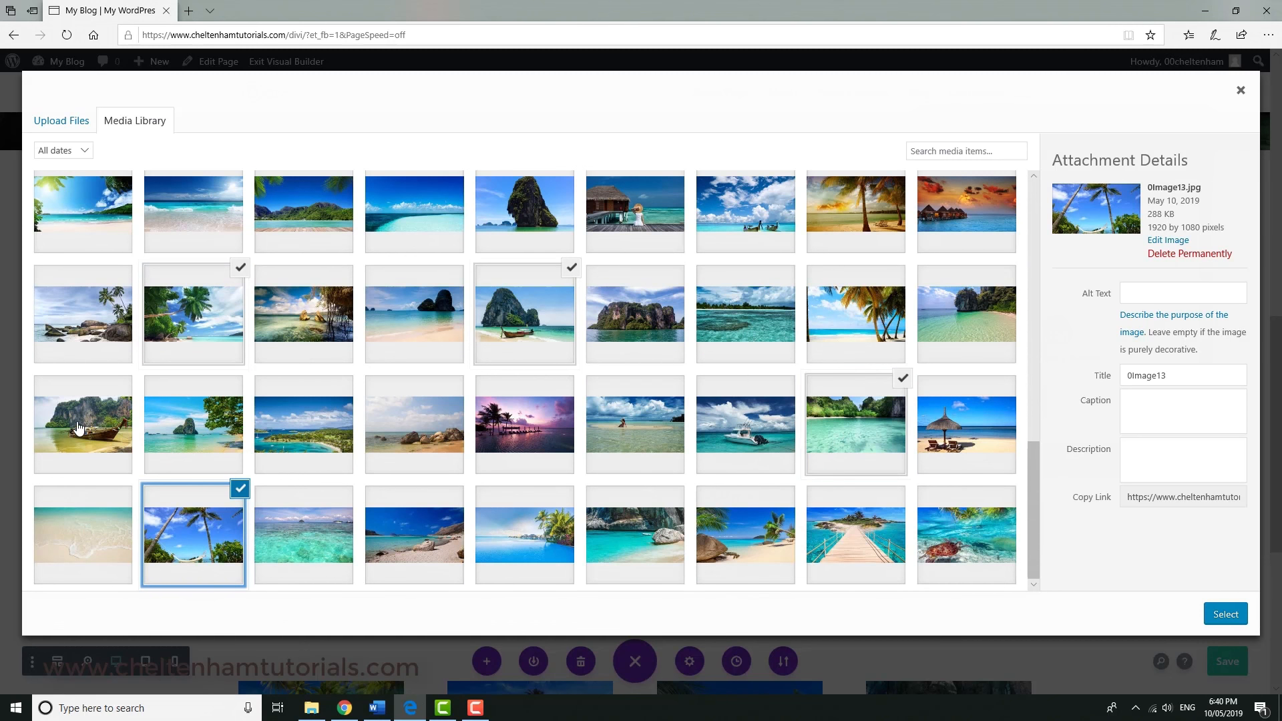
pyautogui.click(100, 415)
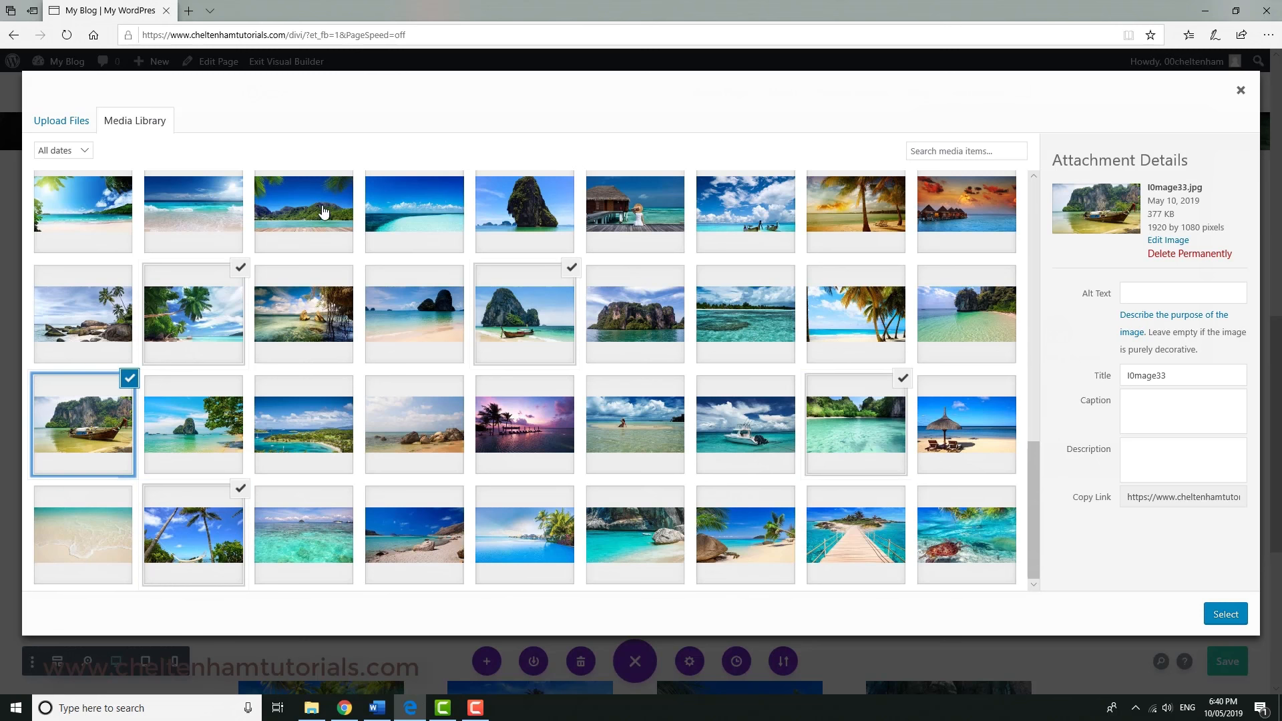
# Add the green-hill bay, Im0age98, Im0age65, the shore with the wooded headland and 0Image16 to the selected gallery photos
pyautogui.click(92, 217)
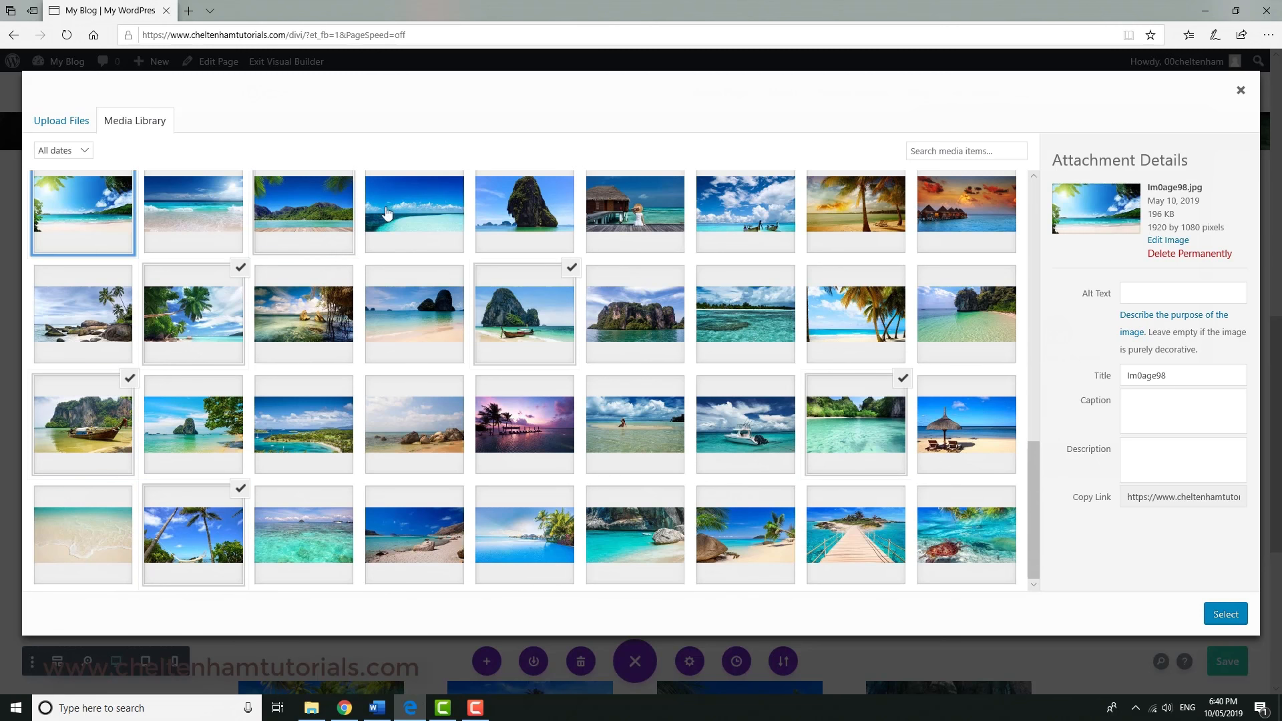
pyautogui.click(869, 208)
pyautogui.click(967, 319)
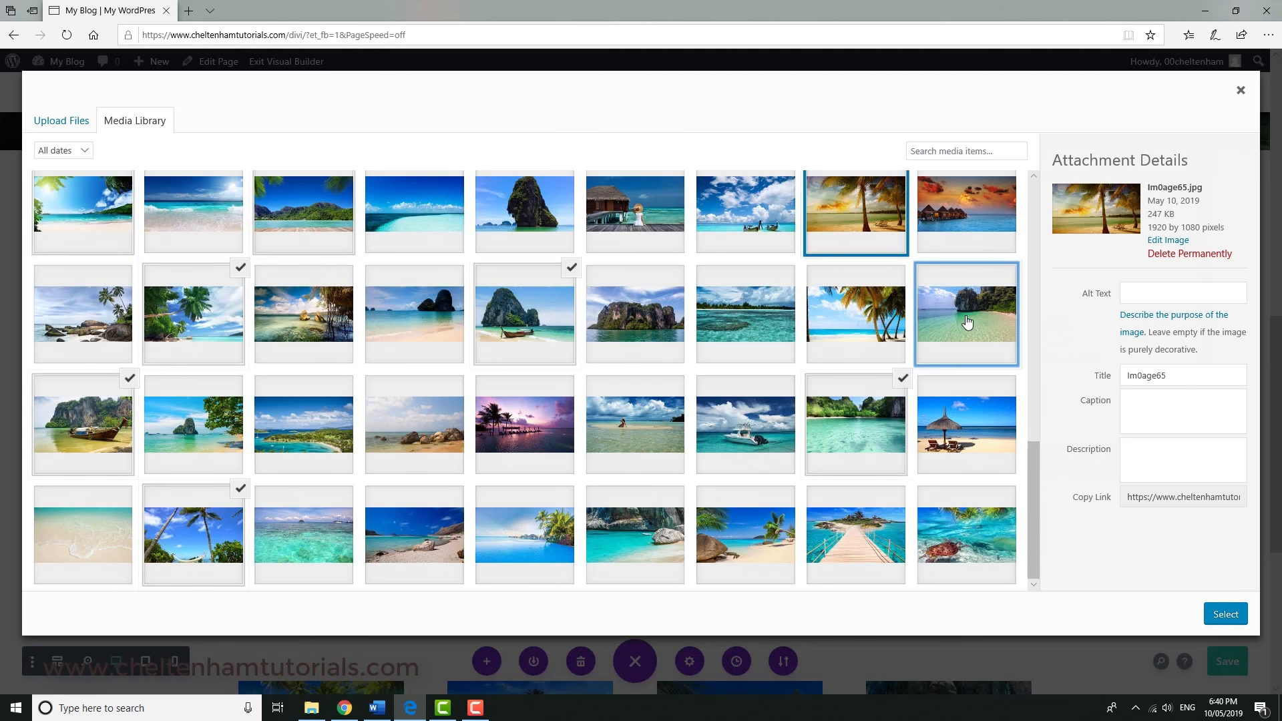
pyautogui.click(944, 437)
# Add Image34, Image24, the sunlit green cliffs and Image125 to the selection, and insert all selected photos into the gallery
pyautogui.scroll(5, 823, 495)
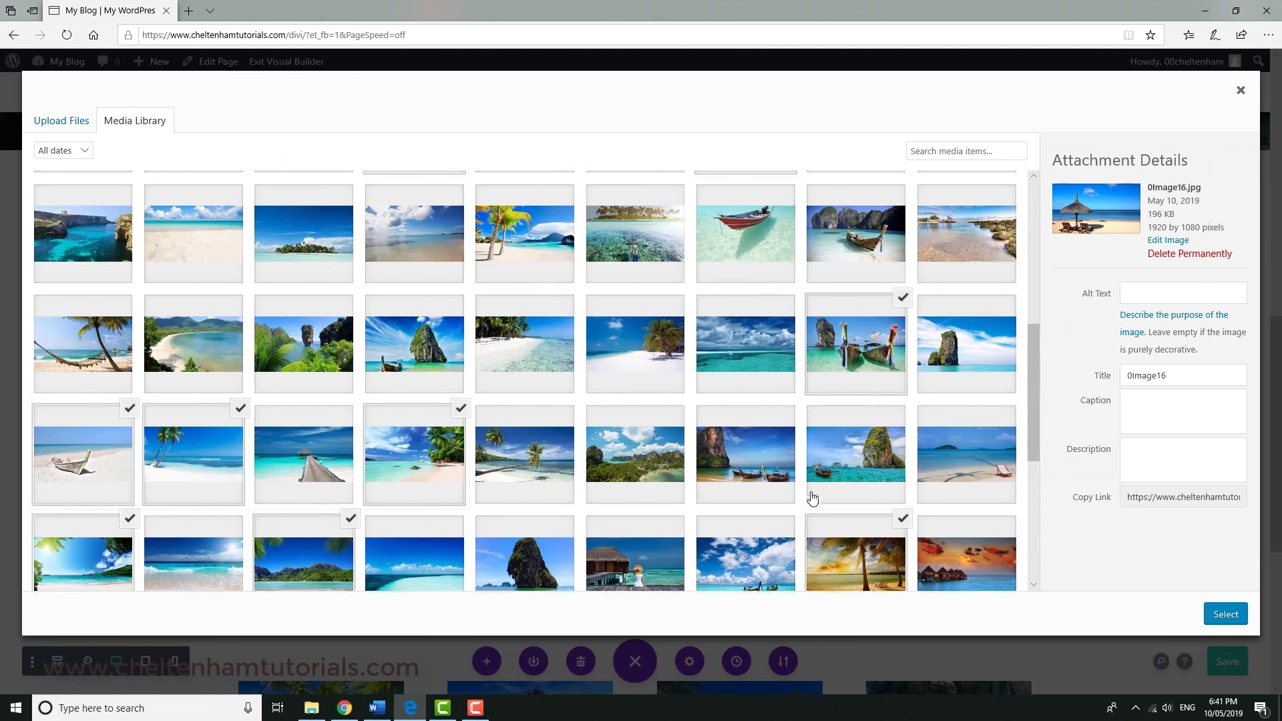
pyautogui.scroll(2, 812, 497)
pyautogui.click(527, 346)
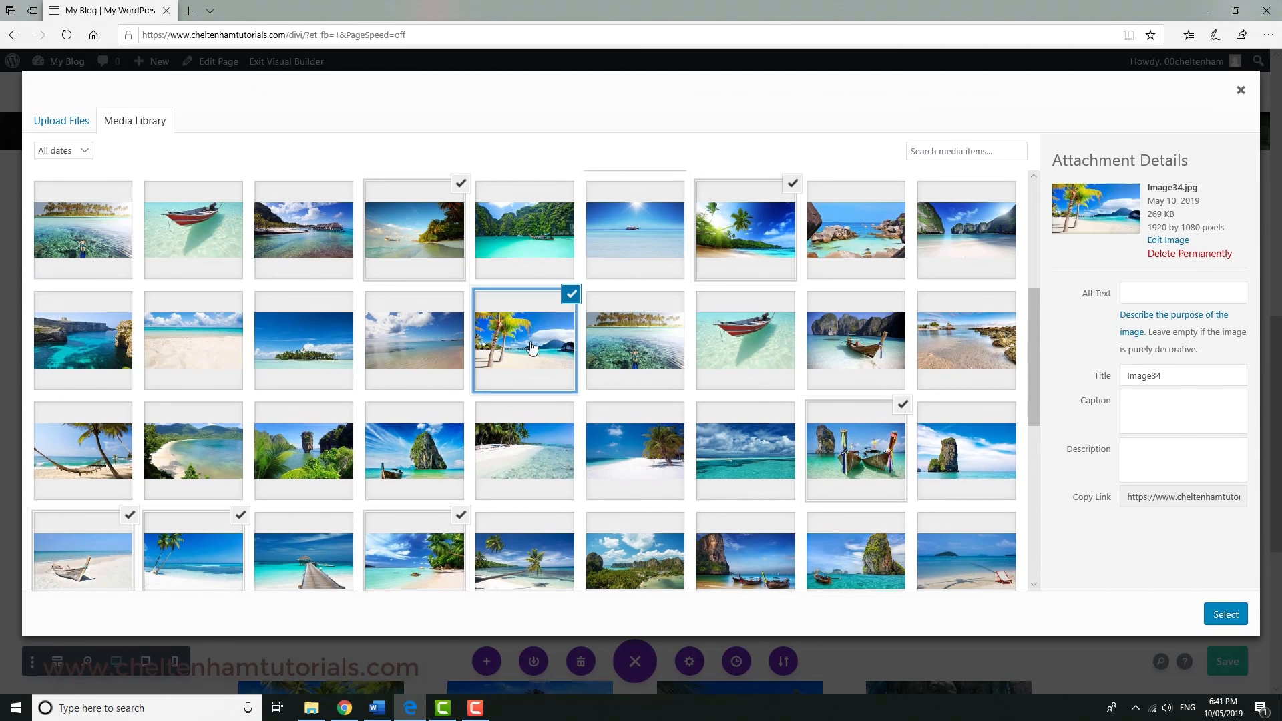
pyautogui.click(880, 348)
pyautogui.scroll(5, 739, 450)
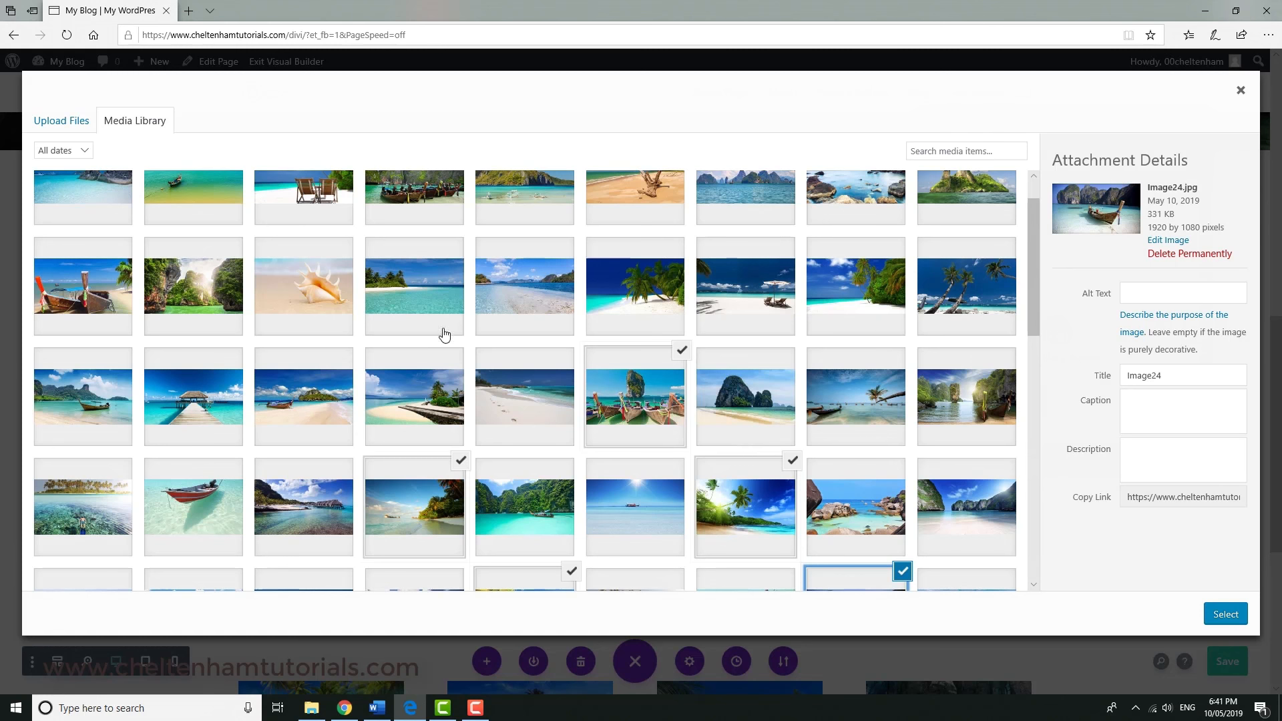
pyautogui.click(184, 292)
pyautogui.click(93, 289)
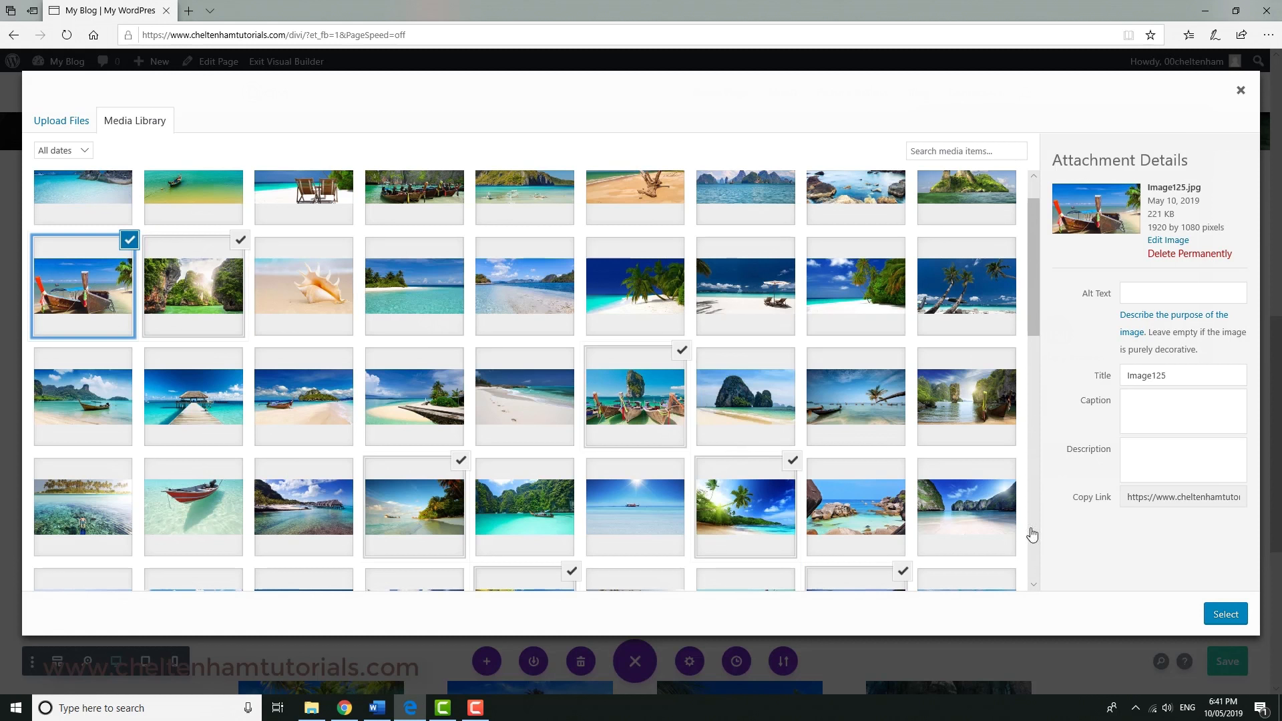
pyautogui.click(1226, 615)
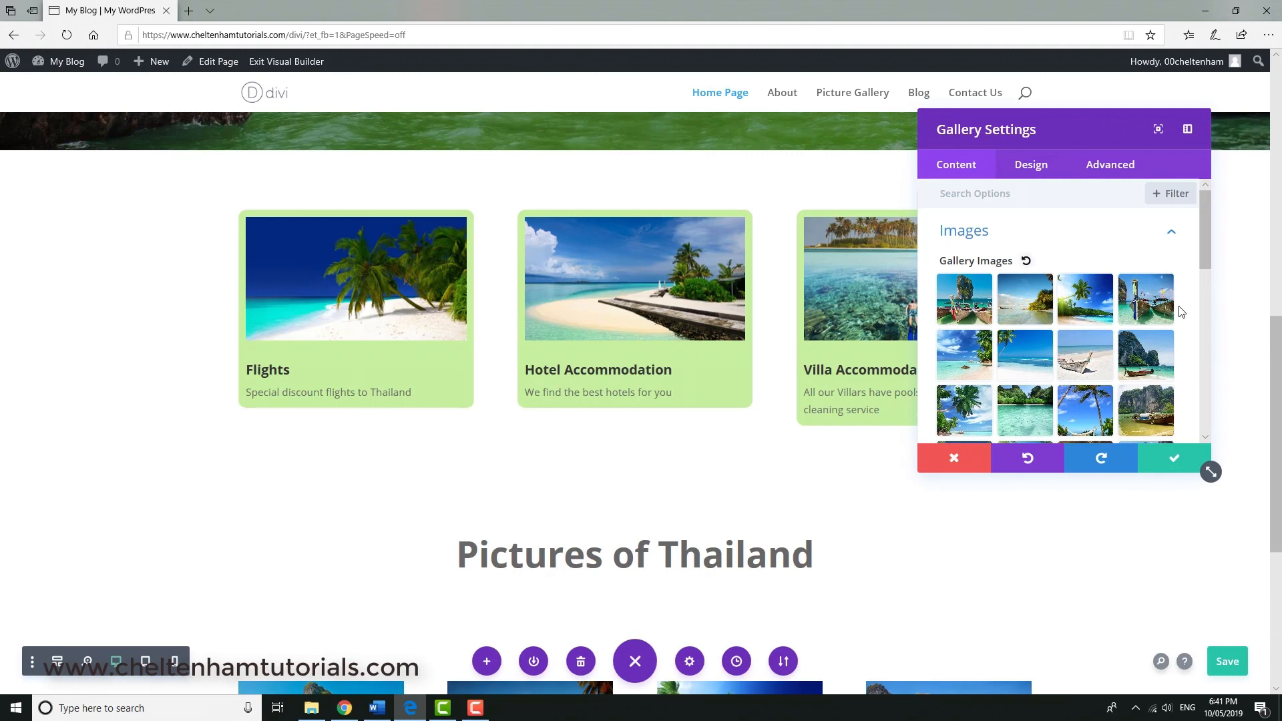
# Apply the gallery settings, save the page and exit the Visual Builder
pyautogui.click(1168, 460)
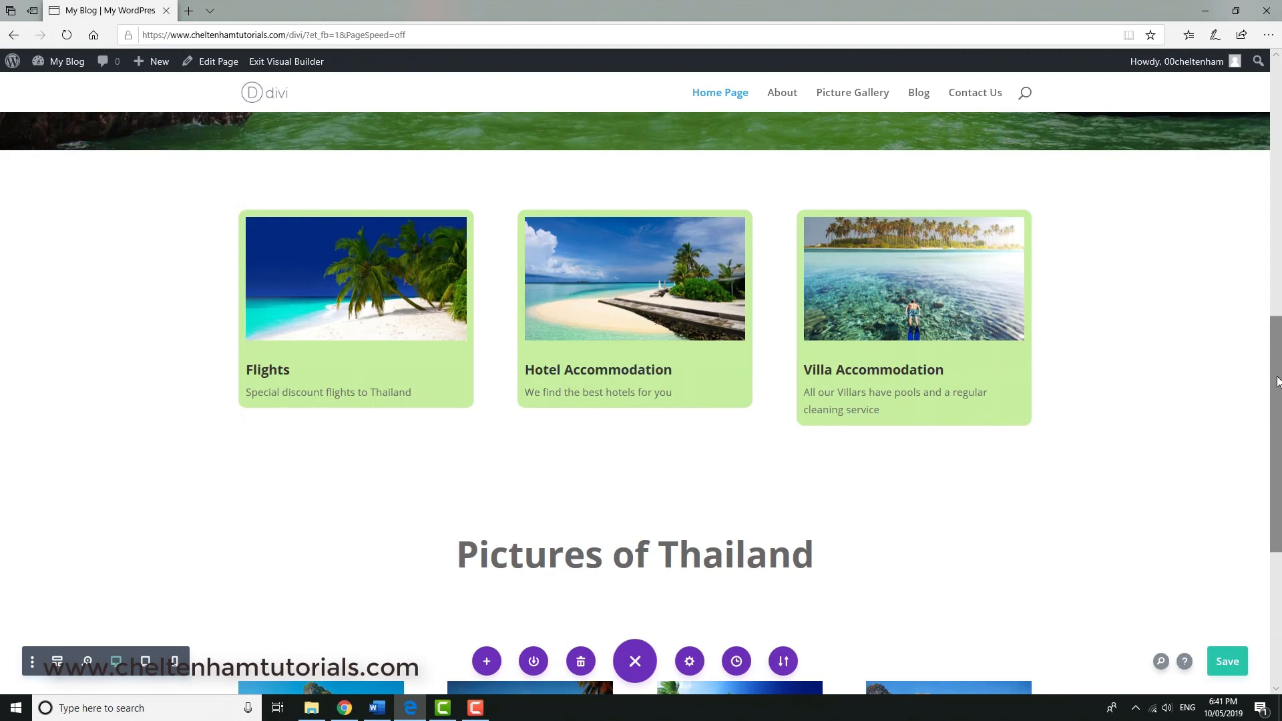
pyautogui.scroll(-5, 1276, 381)
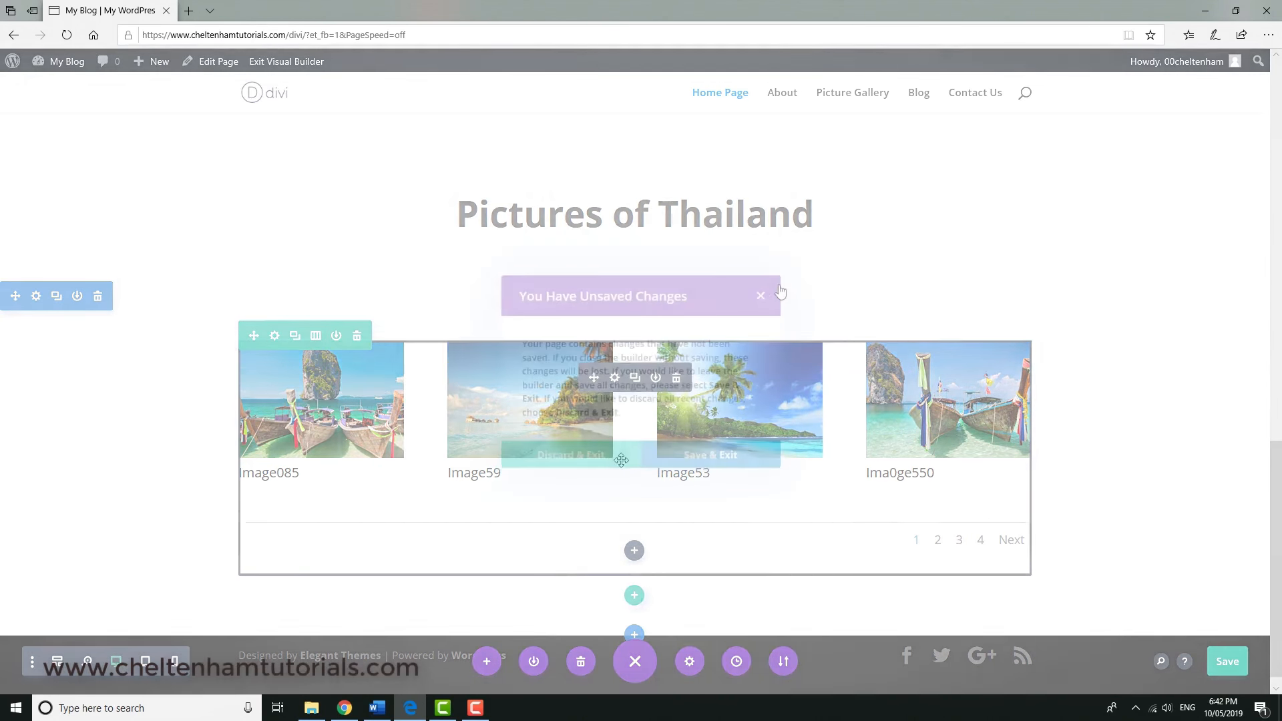
pyautogui.click(1227, 667)
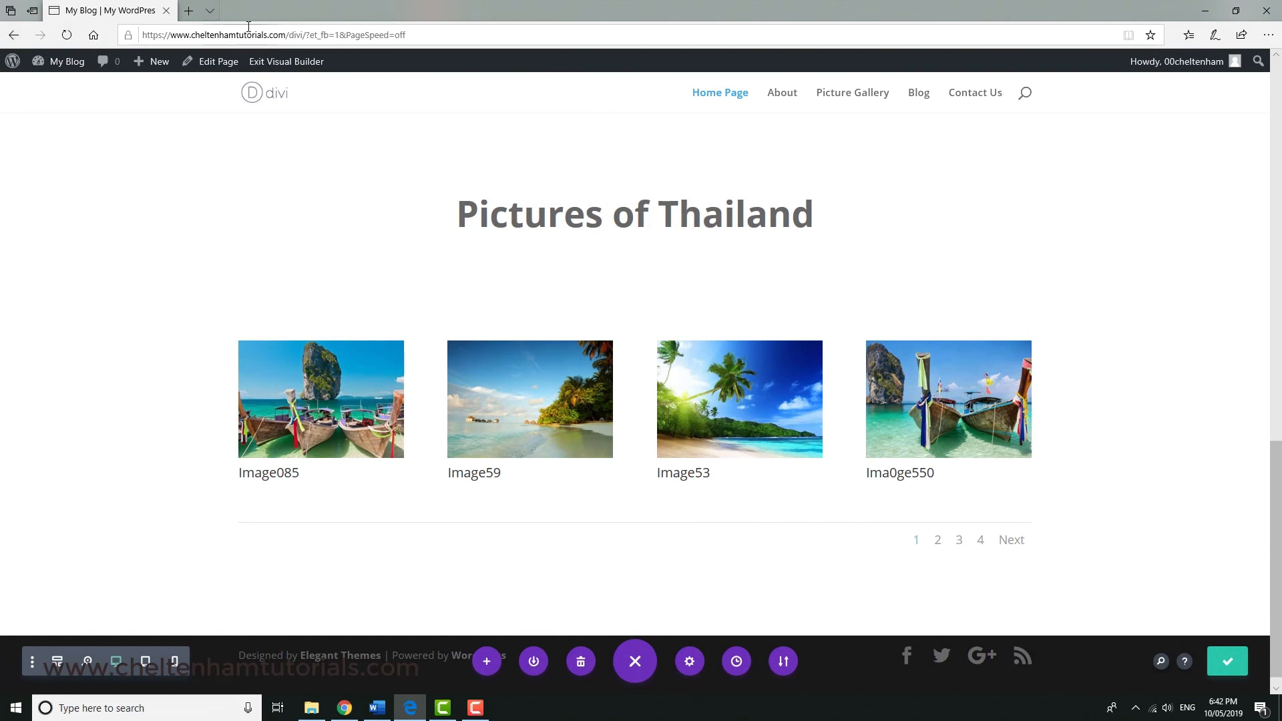
pyautogui.click(301, 67)
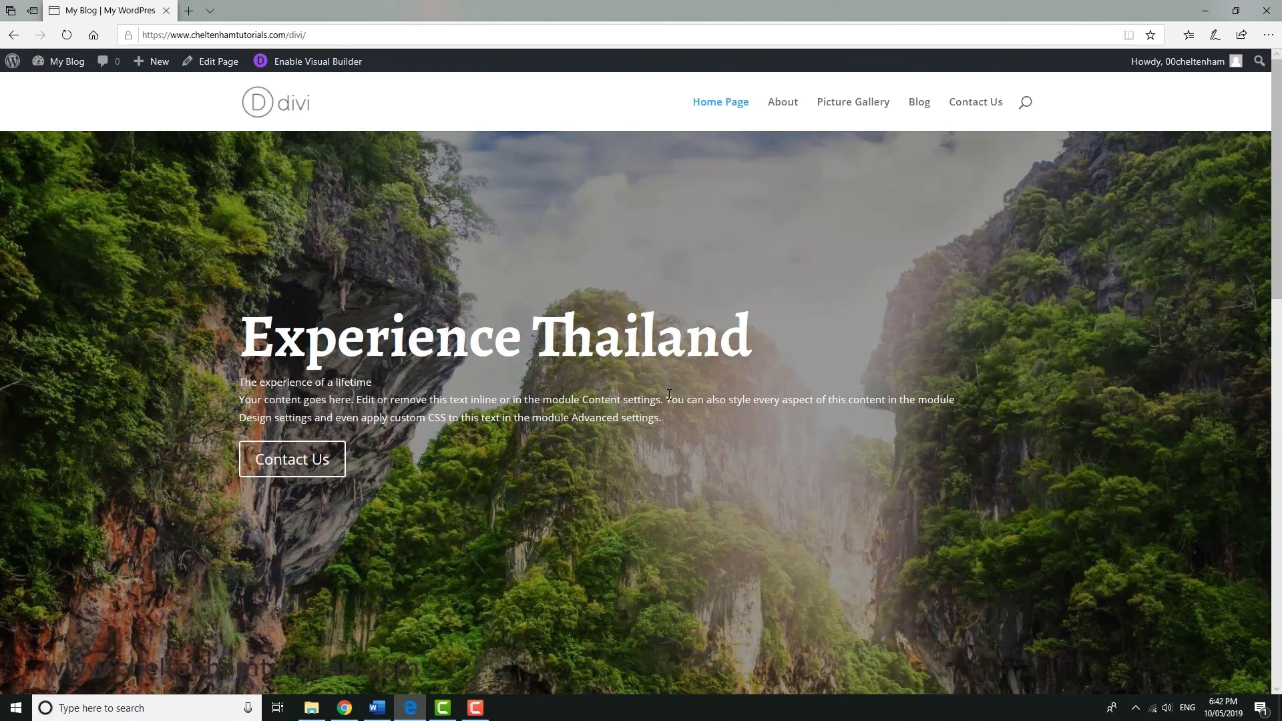
# Check the gallery on the live page by enlarging Image59, browsing forward to the last photo and closing the enlarged view
pyautogui.scroll(-8, 669, 394)
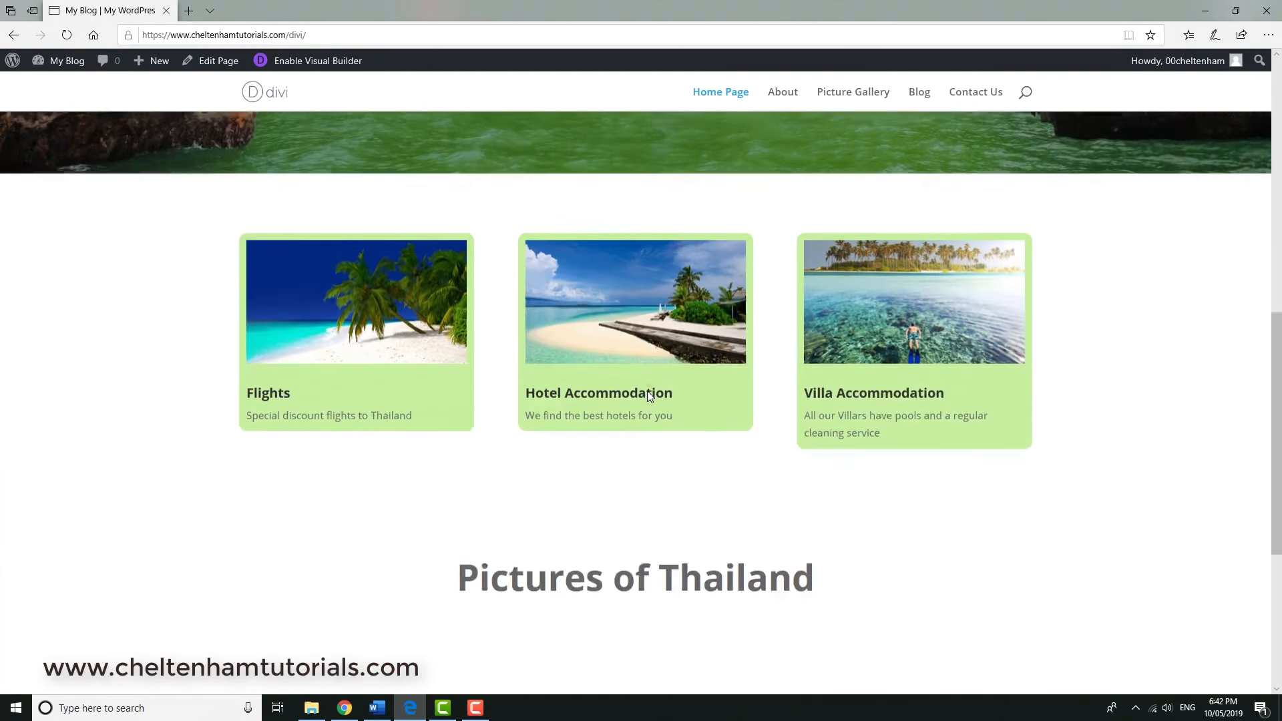
pyautogui.scroll(-5, 647, 394)
pyautogui.click(542, 427)
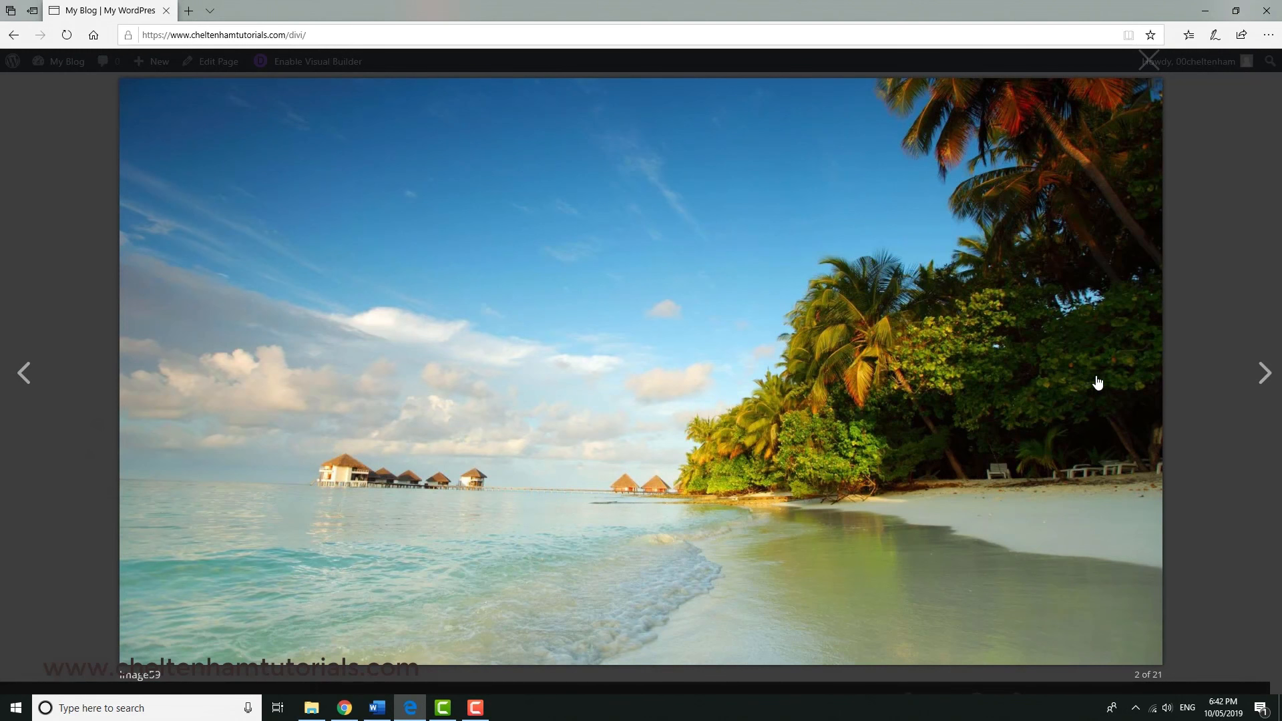
pyautogui.click(1127, 378)
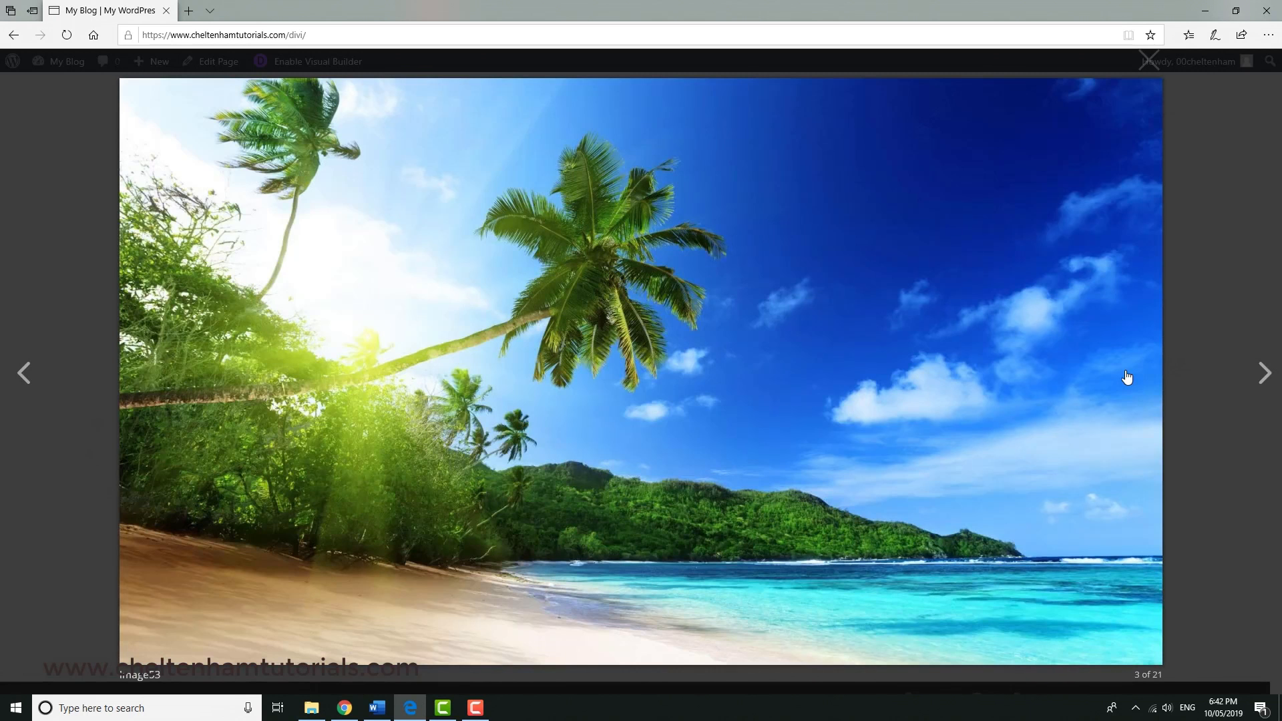
pyautogui.click(1127, 378)
pyautogui.click(1127, 378)
pyautogui.click(1127, 378)
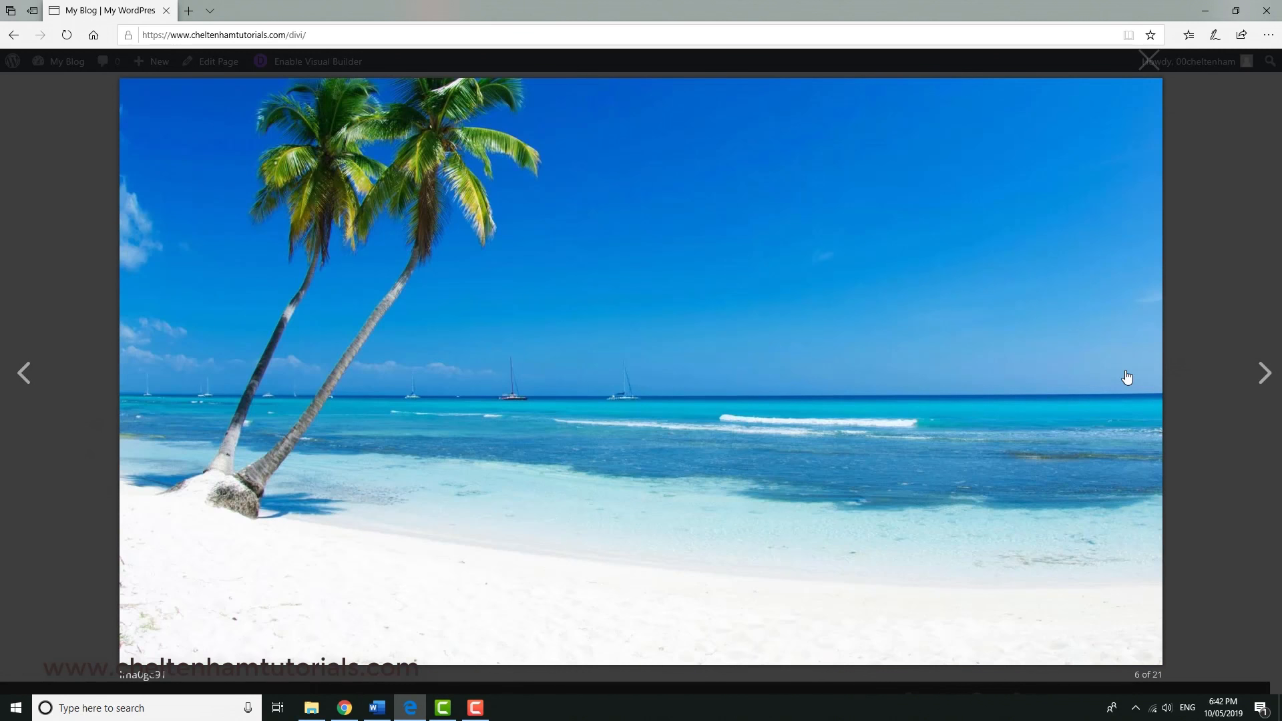
pyautogui.click(1126, 378)
pyautogui.click(1126, 378)
pyautogui.click(1127, 377)
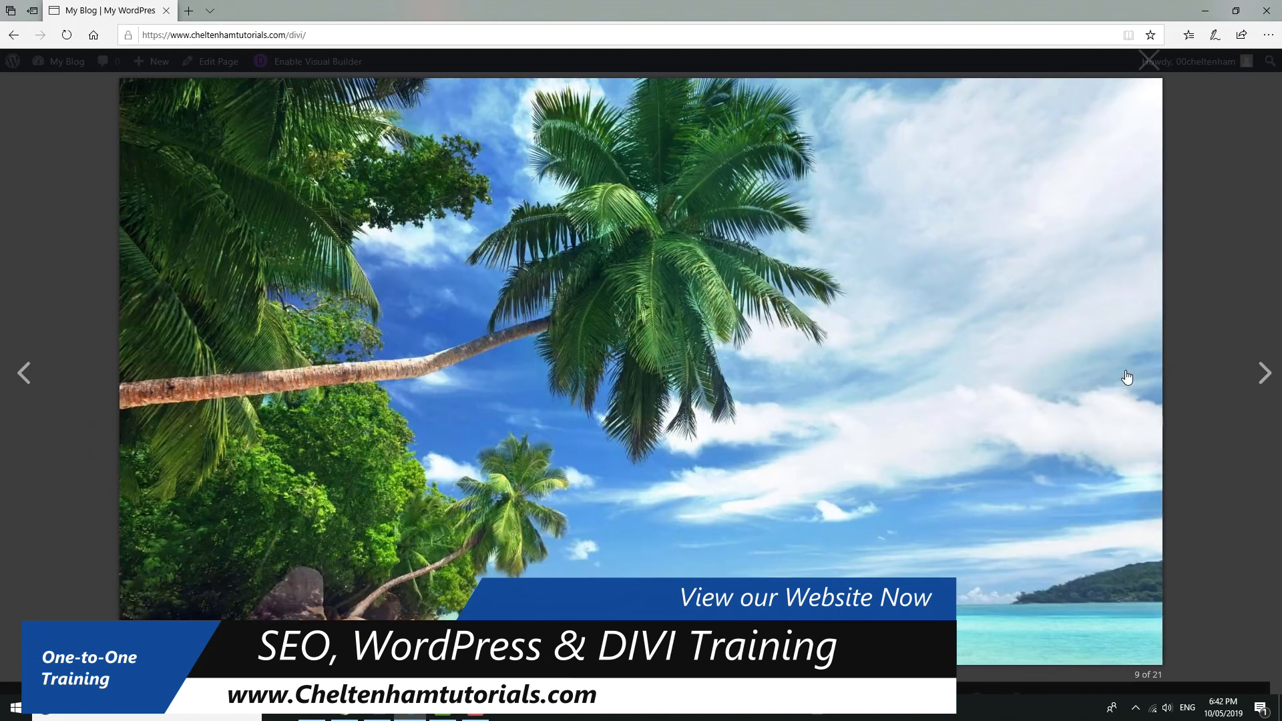
pyautogui.click(1127, 378)
pyautogui.click(1127, 378)
pyautogui.click(1127, 378)
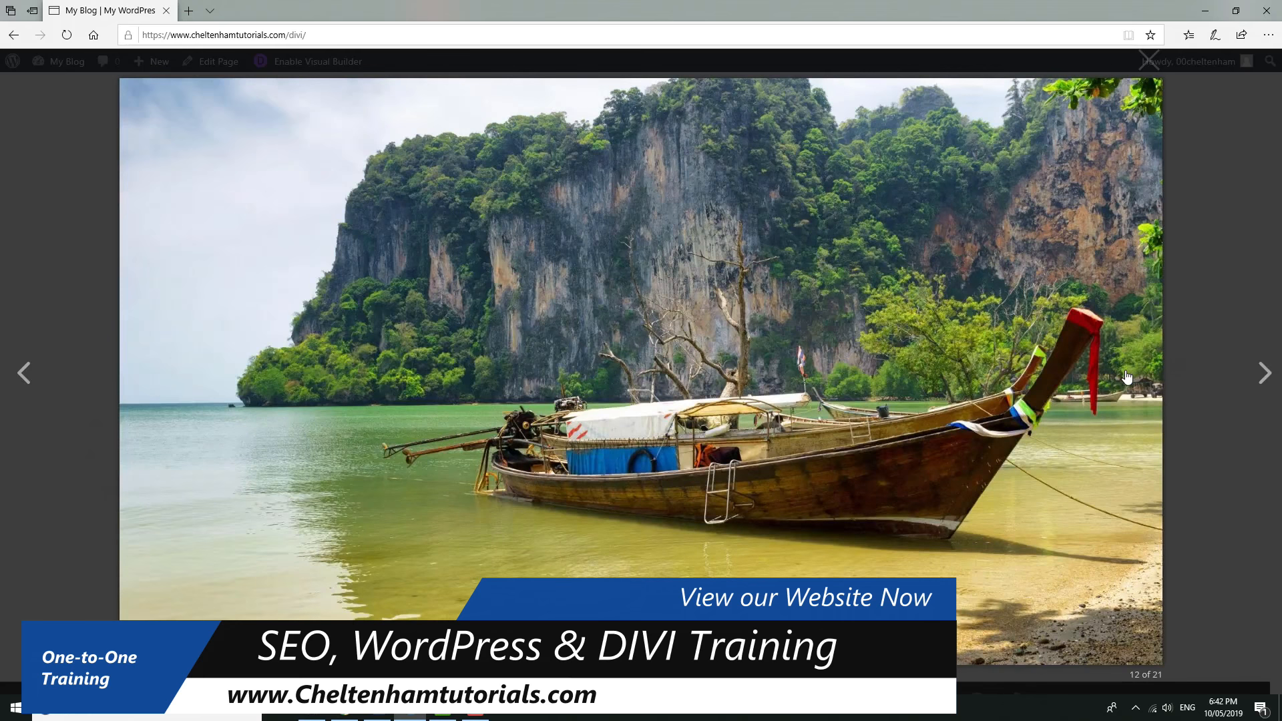
pyautogui.click(1127, 378)
pyautogui.click(1126, 378)
pyautogui.click(1127, 377)
pyautogui.click(1127, 377)
pyautogui.click(1127, 378)
pyautogui.click(1127, 378)
pyautogui.click(1126, 378)
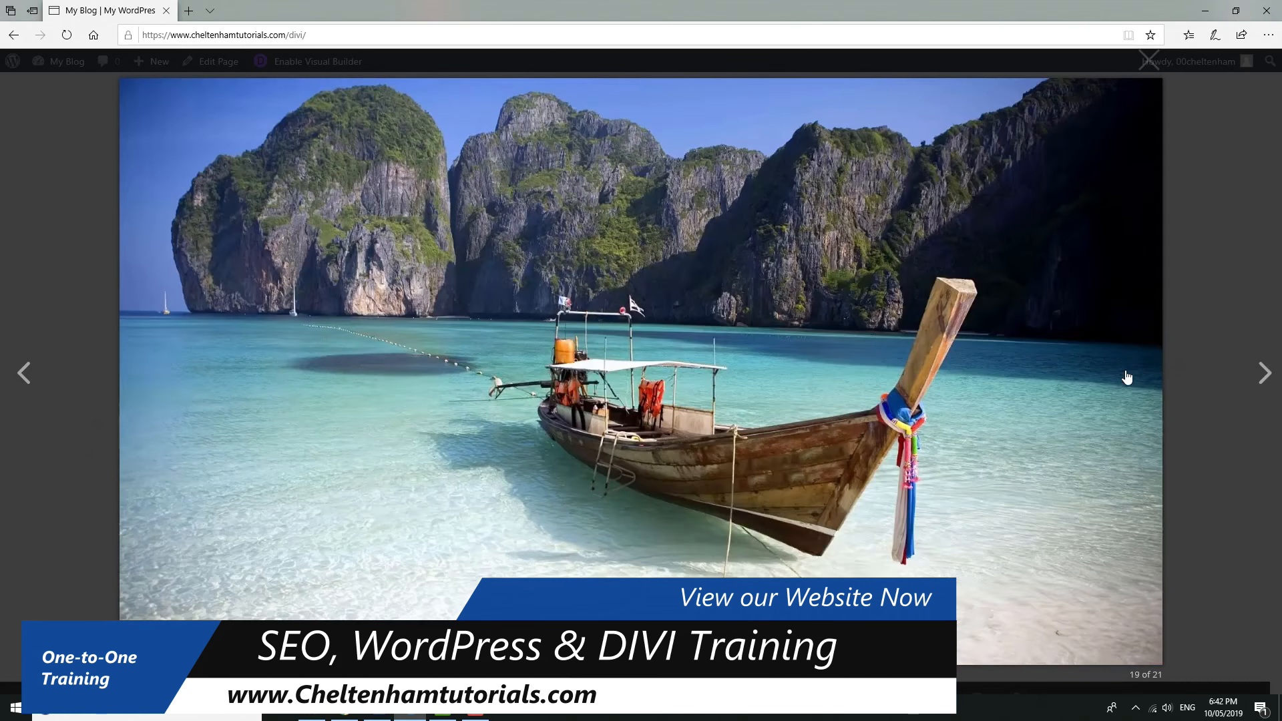
pyautogui.click(1127, 378)
pyautogui.click(1127, 377)
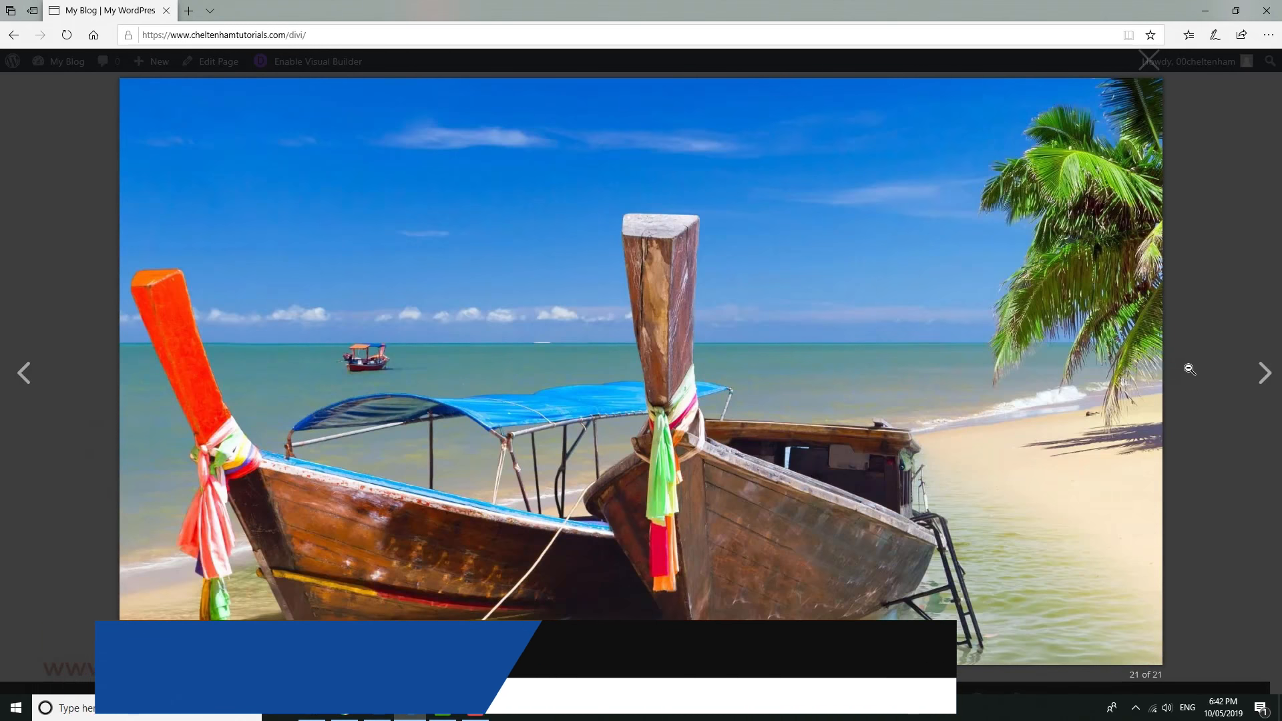
pyautogui.click(1191, 282)
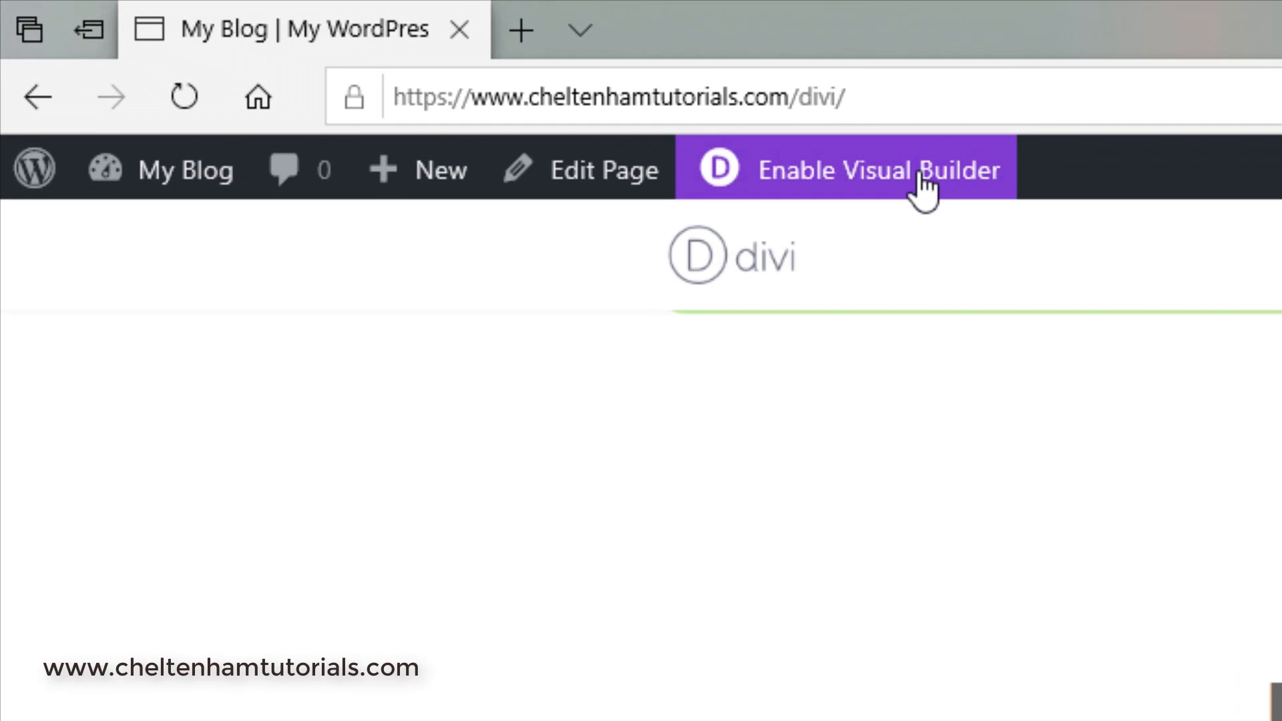
# Reopen the home page in the Visual Builder
pyautogui.click(923, 191)
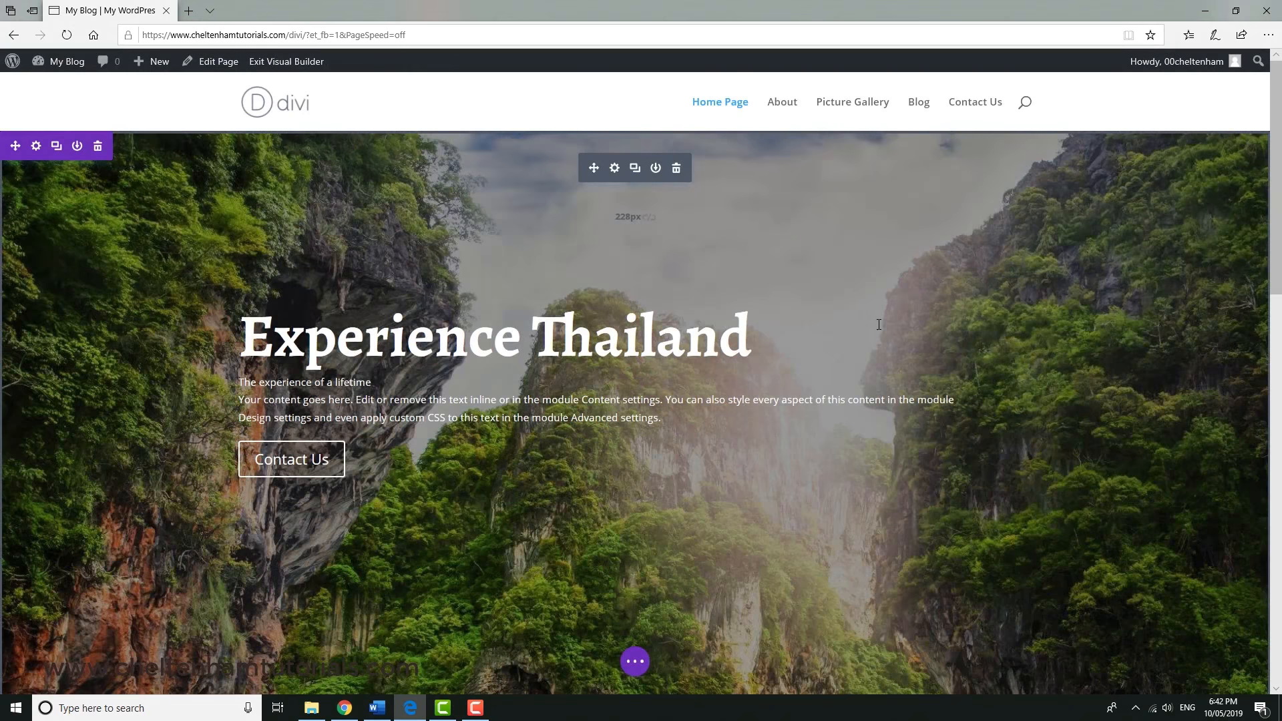
# Open the settings of the gallery module under Pictures of Thailand and set the Images Number to 8
pyautogui.scroll(-5, 881, 323)
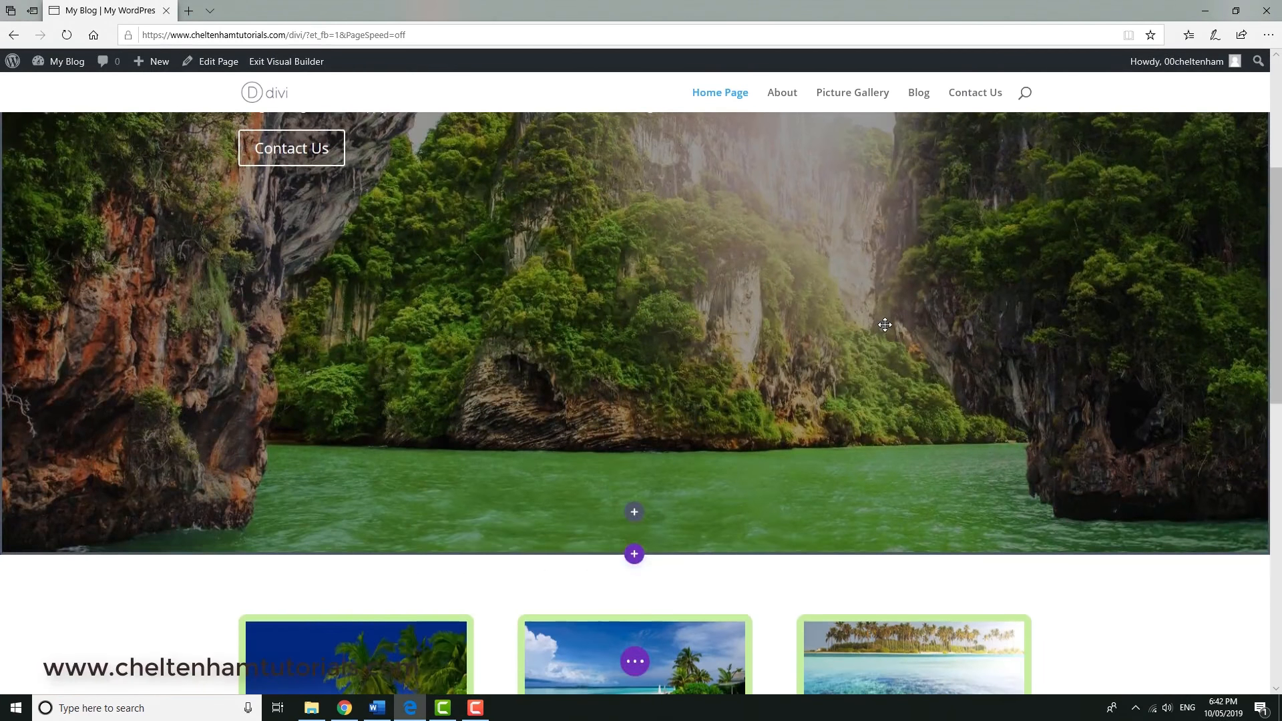
pyautogui.scroll(-12, 885, 325)
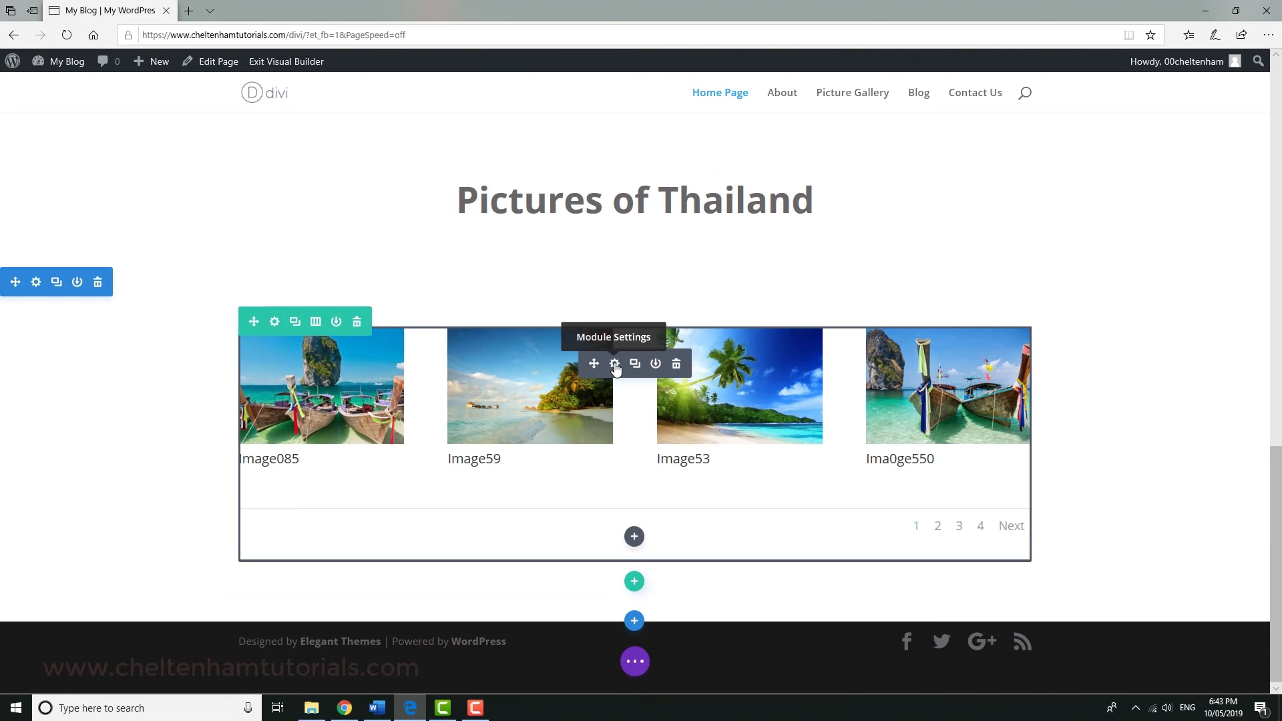
pyautogui.click(614, 365)
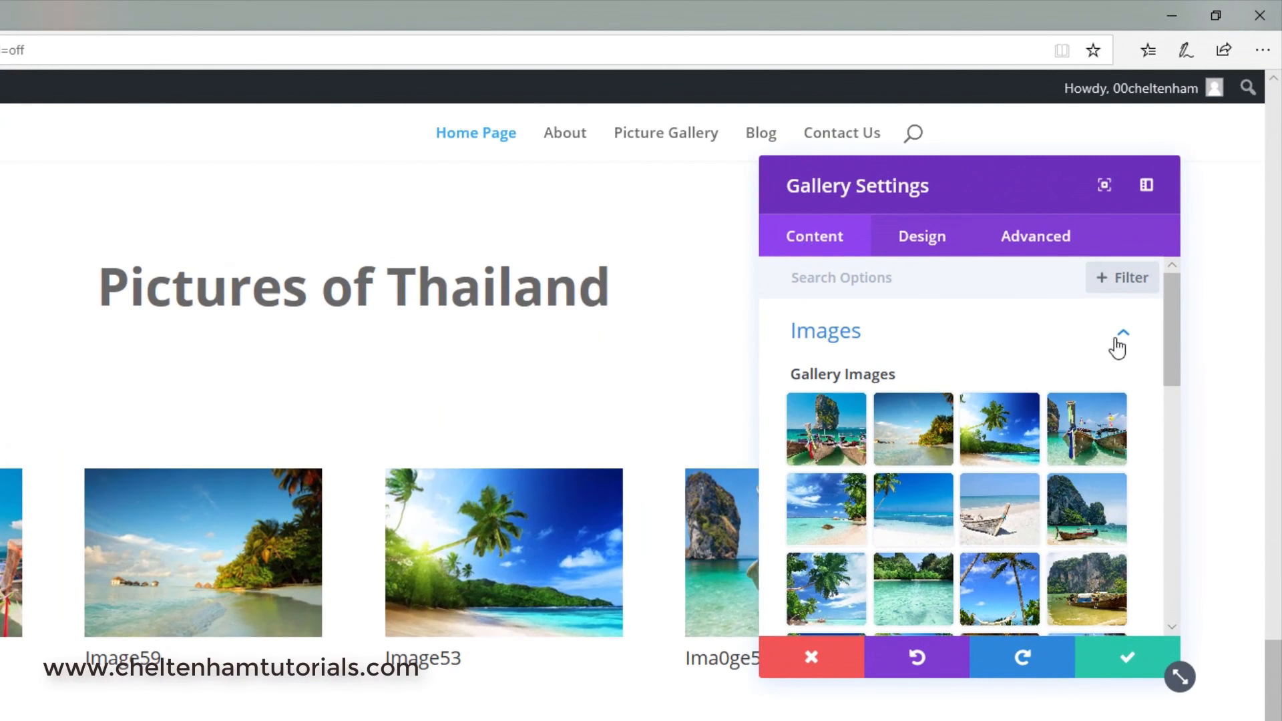
pyautogui.scroll(-2, 1177, 362)
pyautogui.moveTo(1177, 361); pyautogui.dragTo(1205, 495)
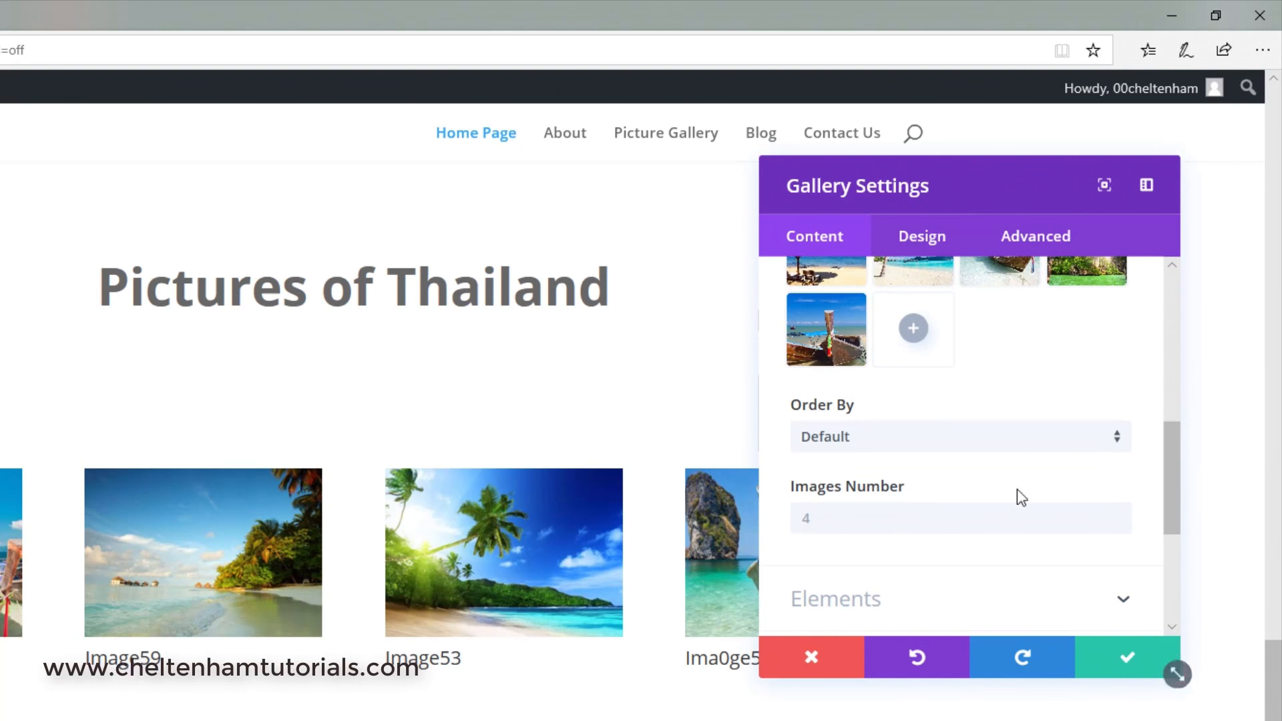
pyautogui.click(814, 519)
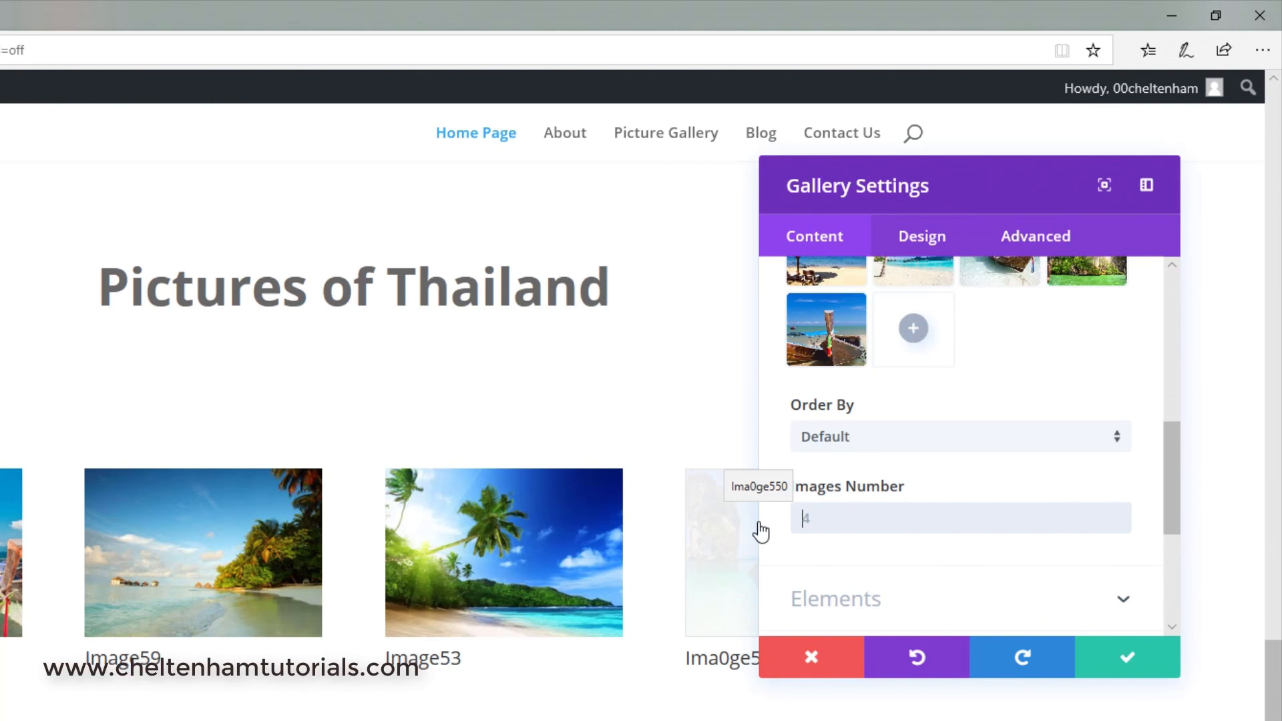
pyautogui.write('8')
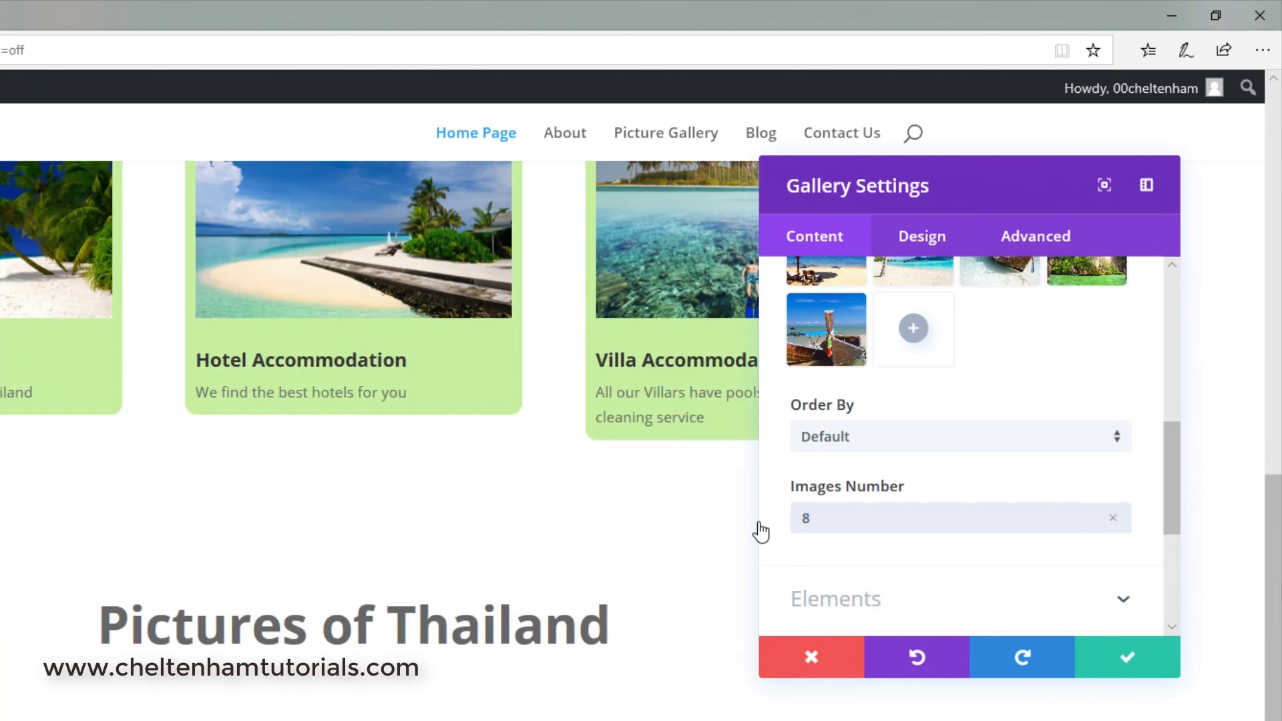
pyautogui.scroll(-1, 1272, 509)
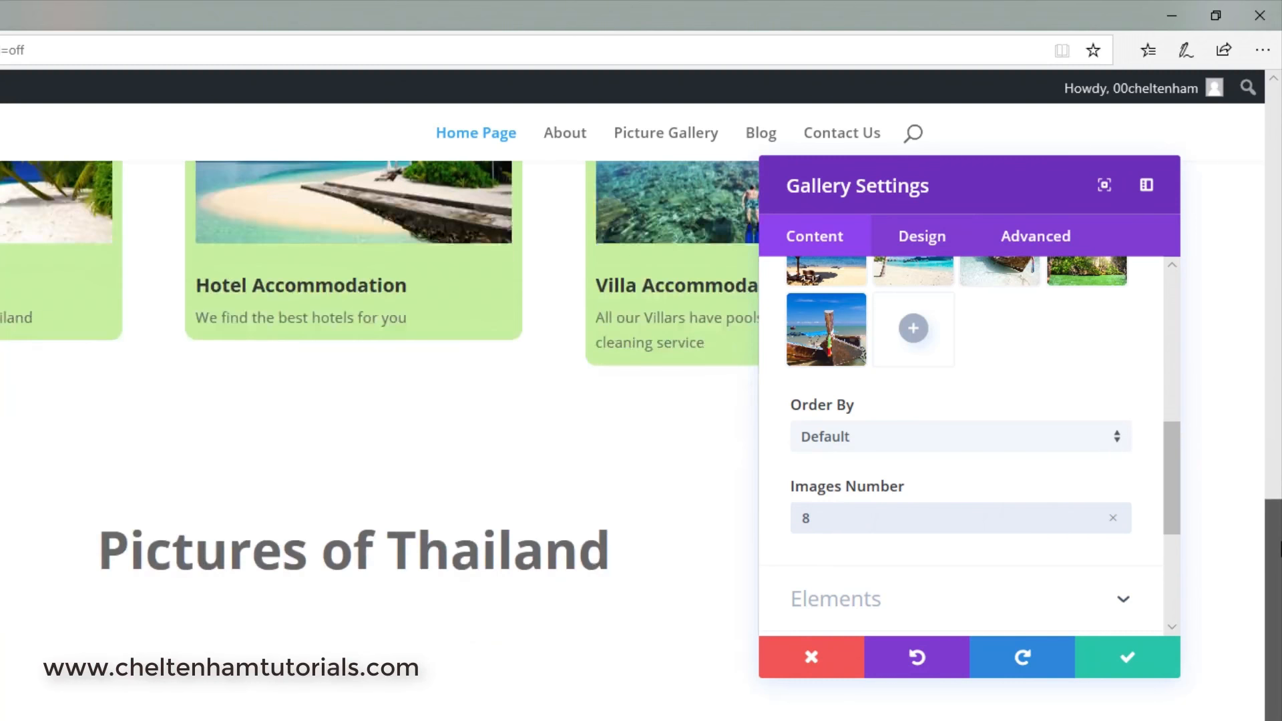
pyautogui.scroll(-3, 1278, 548)
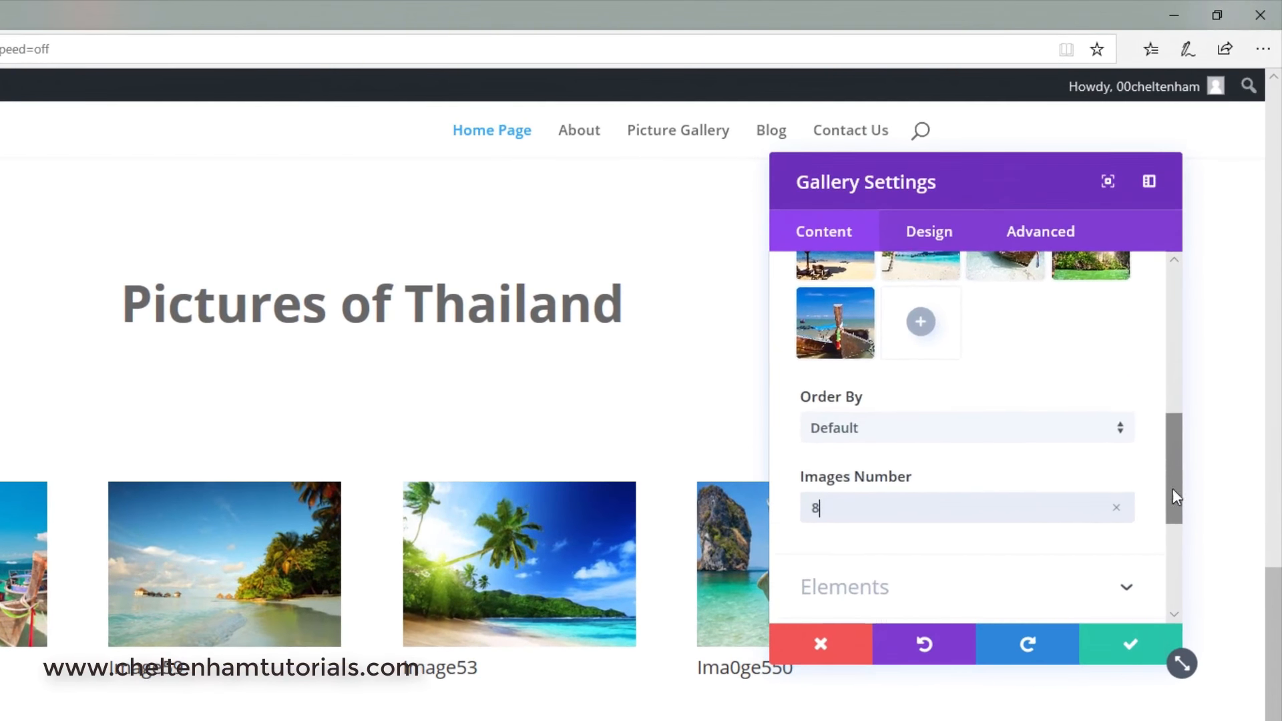
# Turn off Show Title and Caption in the gallery's Elements options
pyautogui.scroll(-3, 1175, 498)
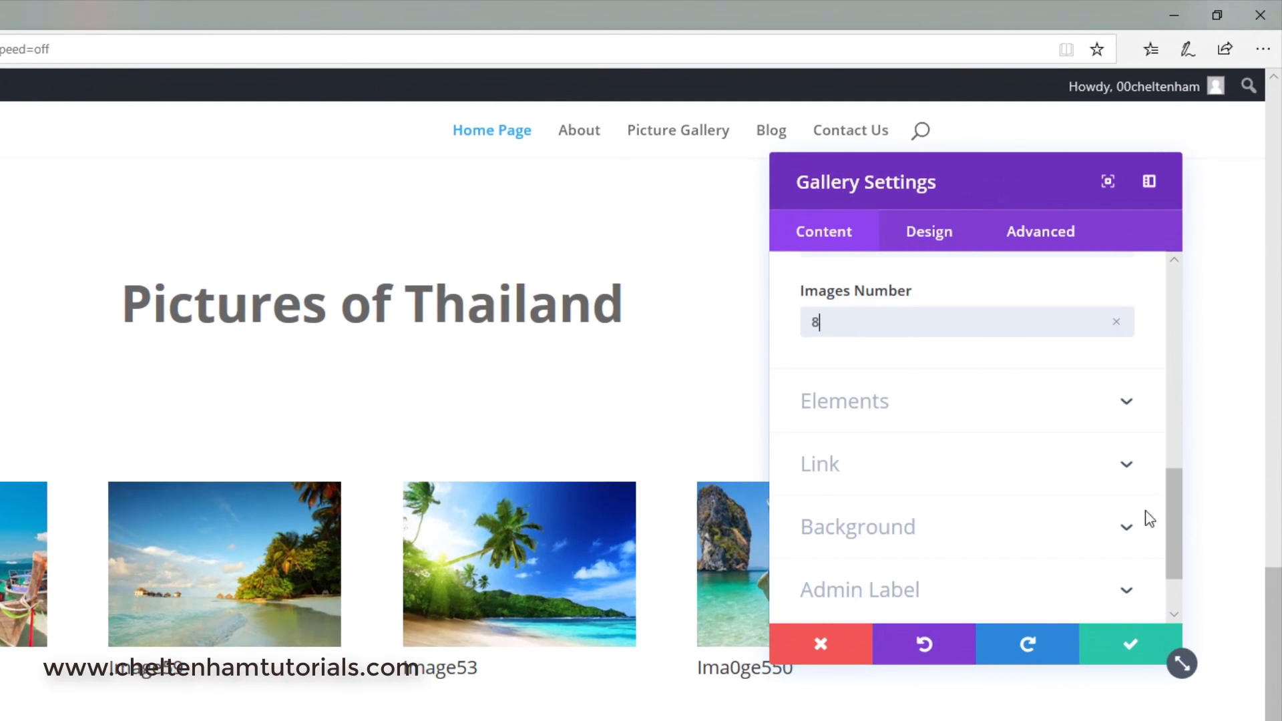
pyautogui.click(878, 405)
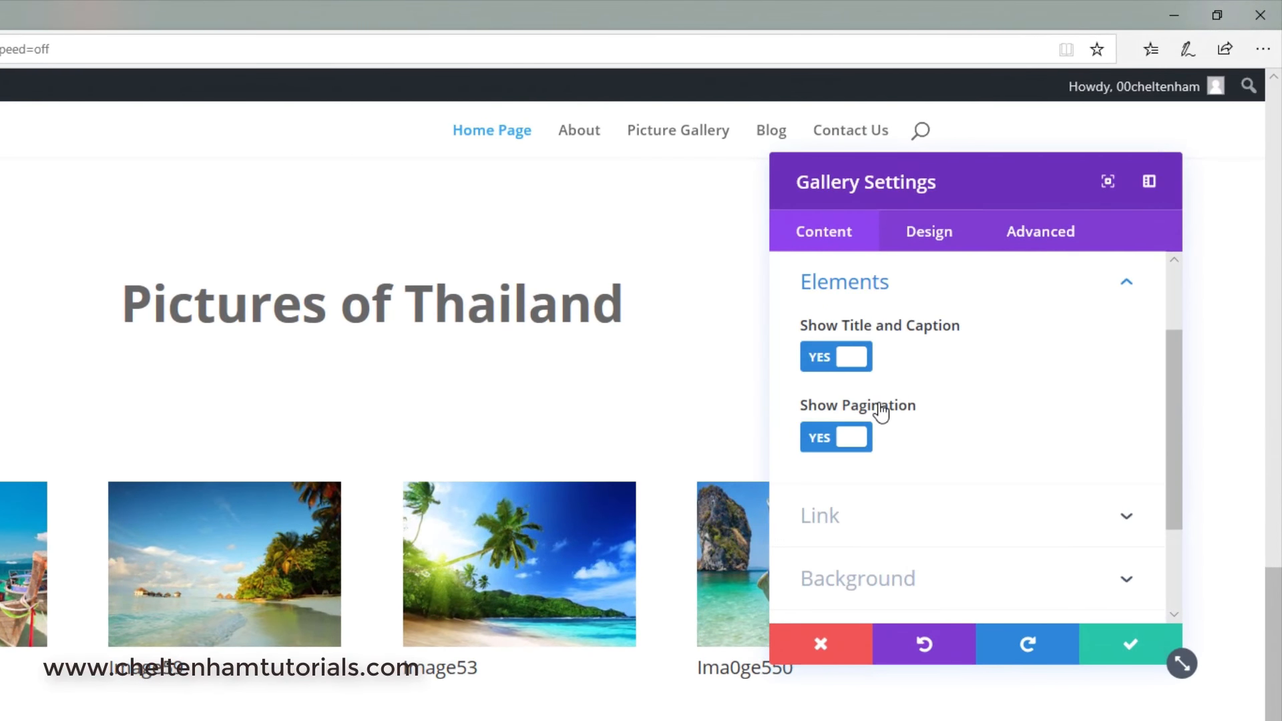
pyautogui.click(859, 369)
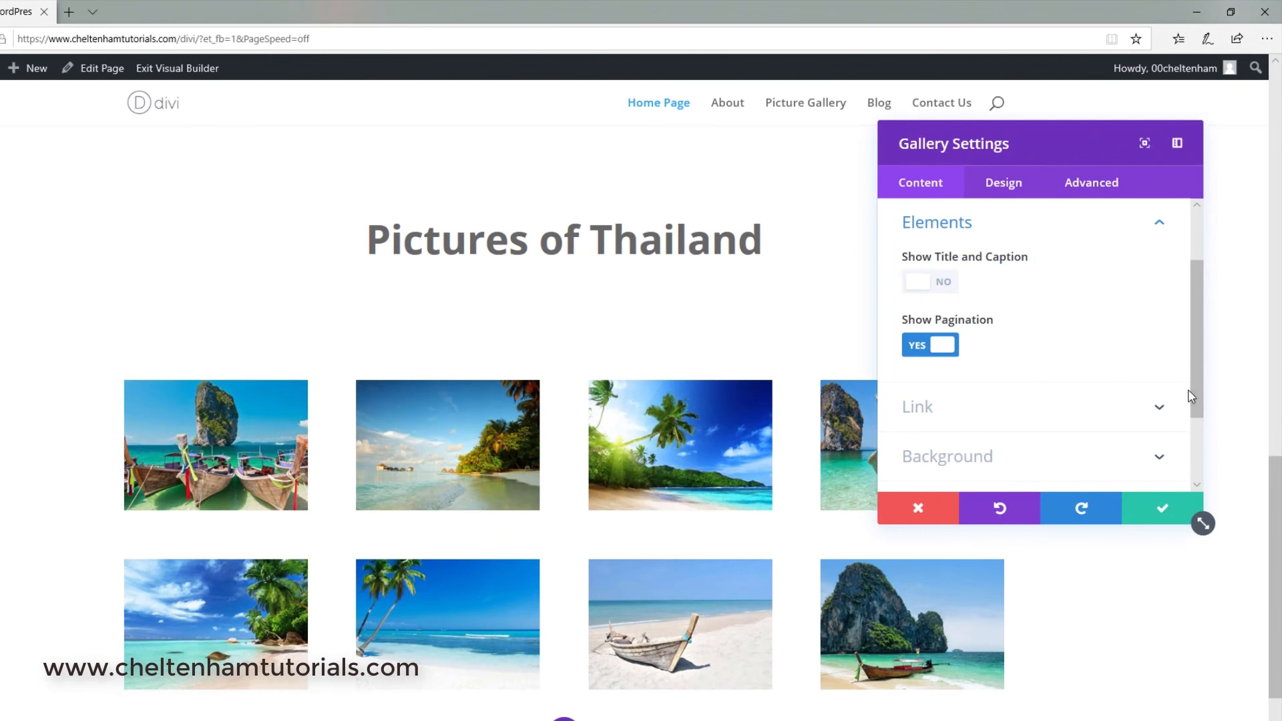
pyautogui.scroll(-1, 1196, 384)
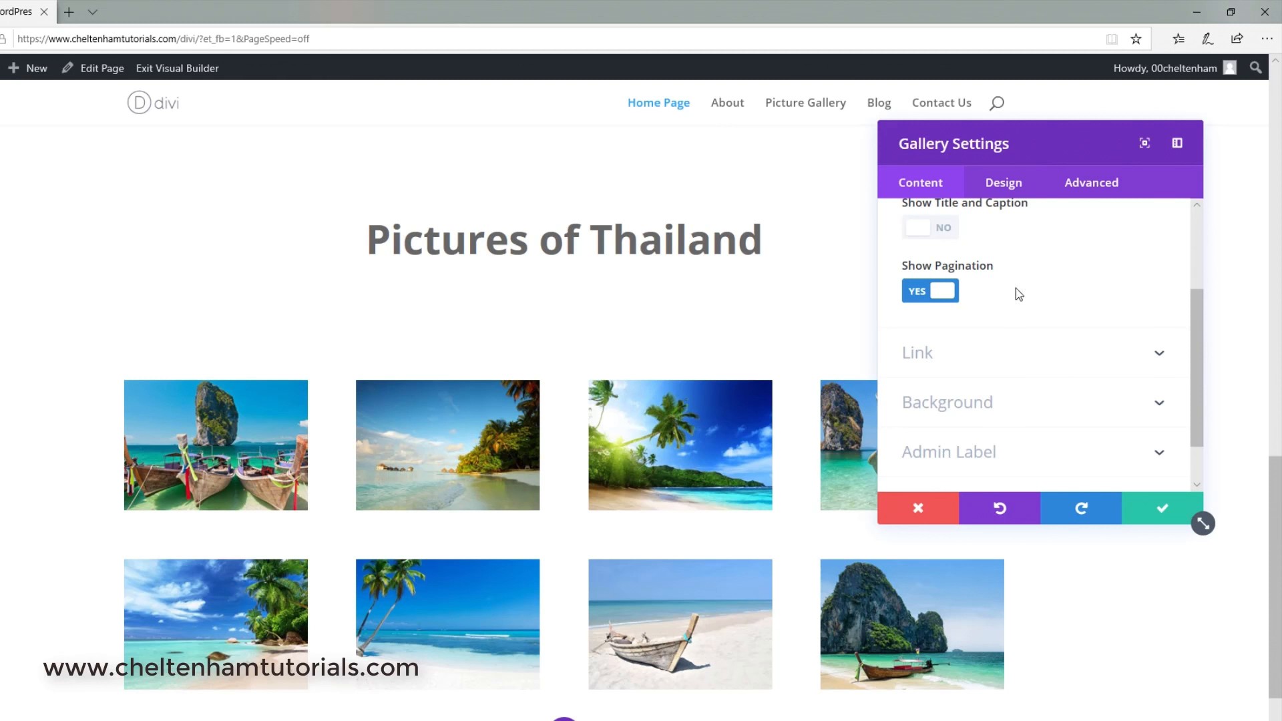
# Try the Slider layout in the gallery's design settings and view it on the page
pyautogui.click(1001, 190)
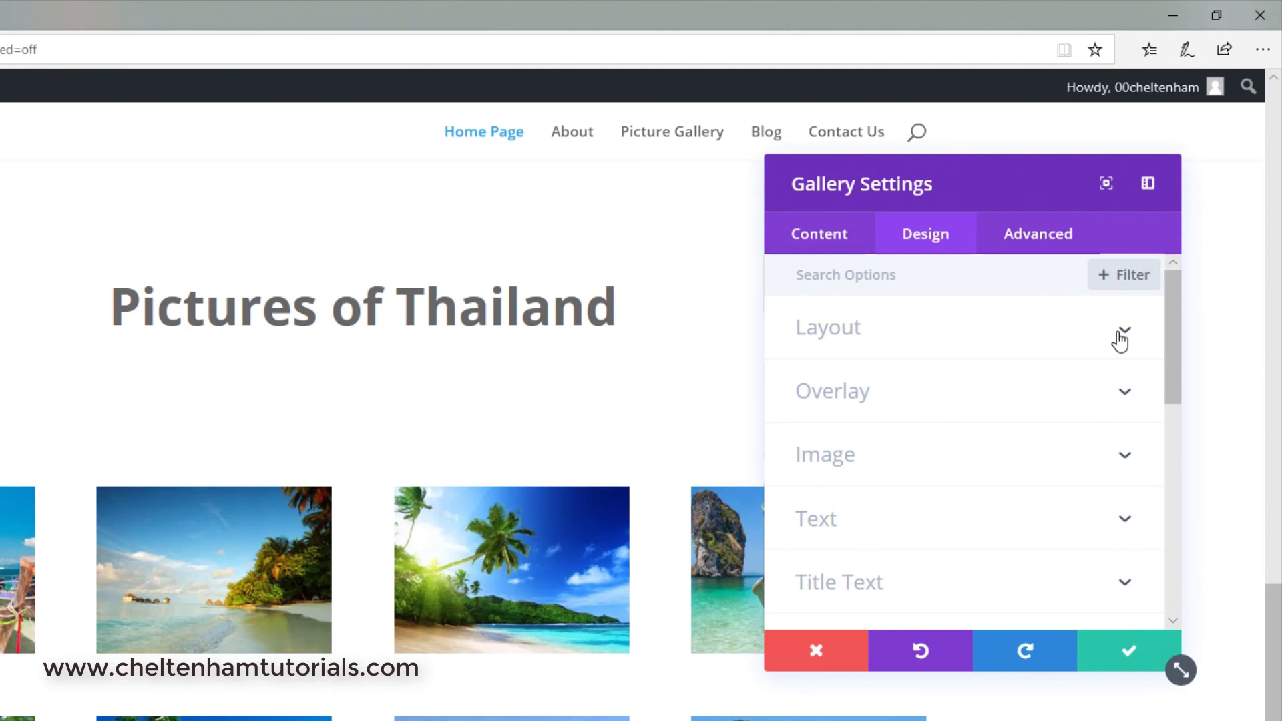
pyautogui.click(1121, 331)
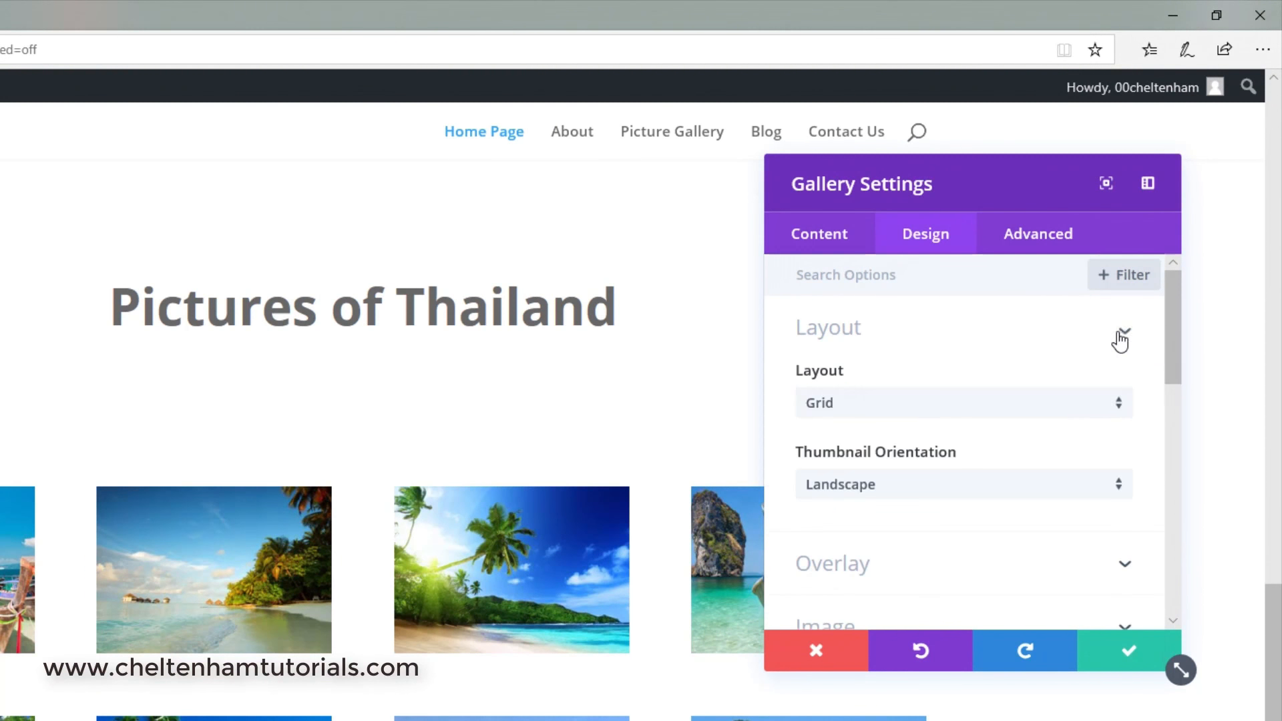
pyautogui.click(1124, 407)
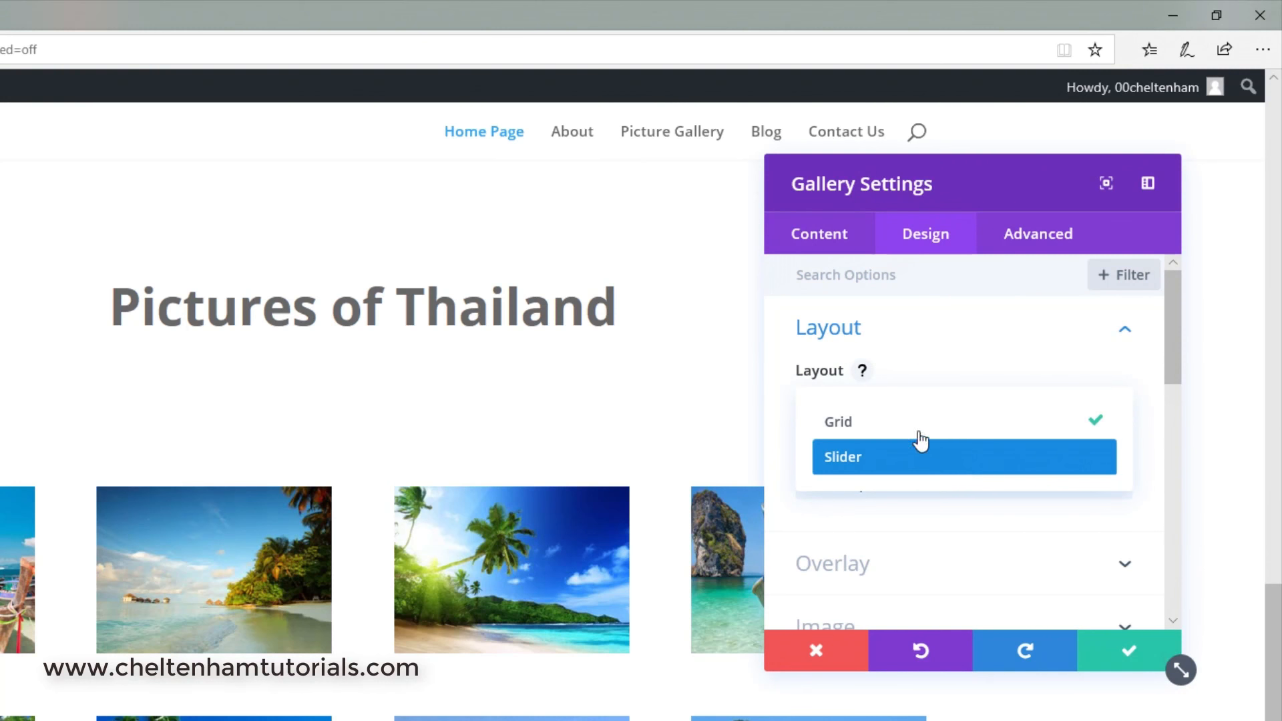
pyautogui.click(896, 457)
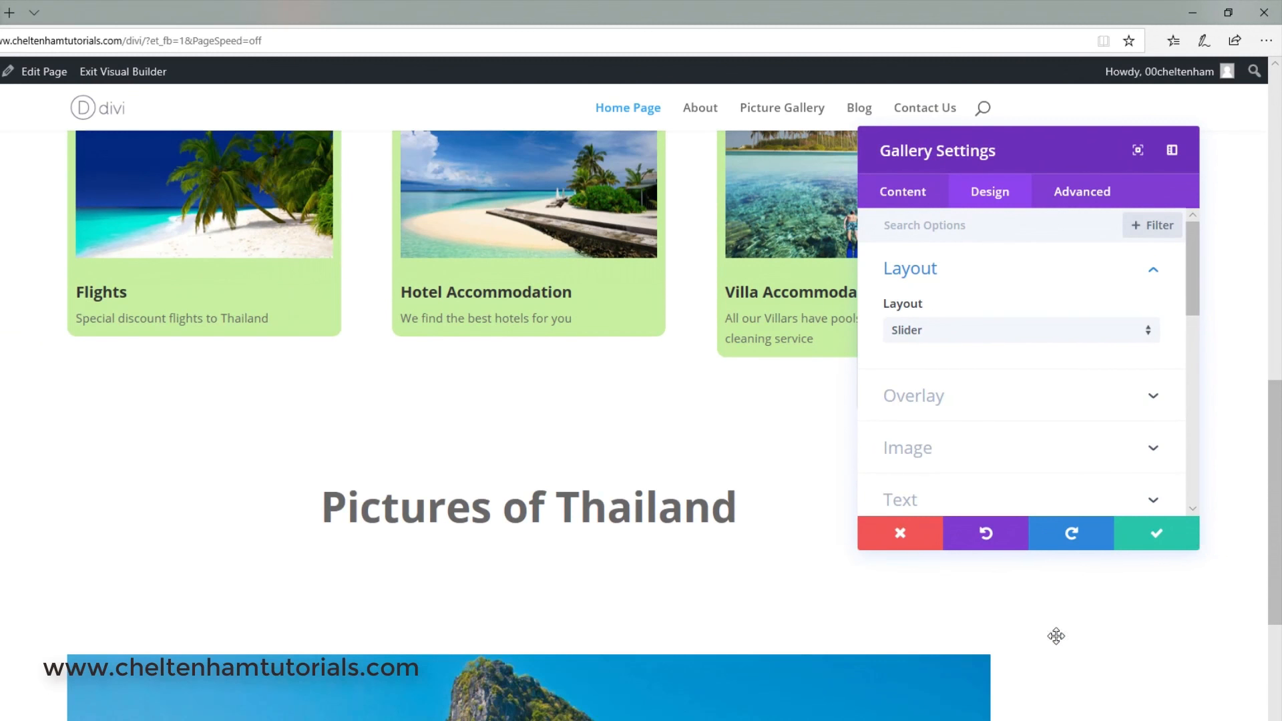
pyautogui.scroll(-3, 1055, 635)
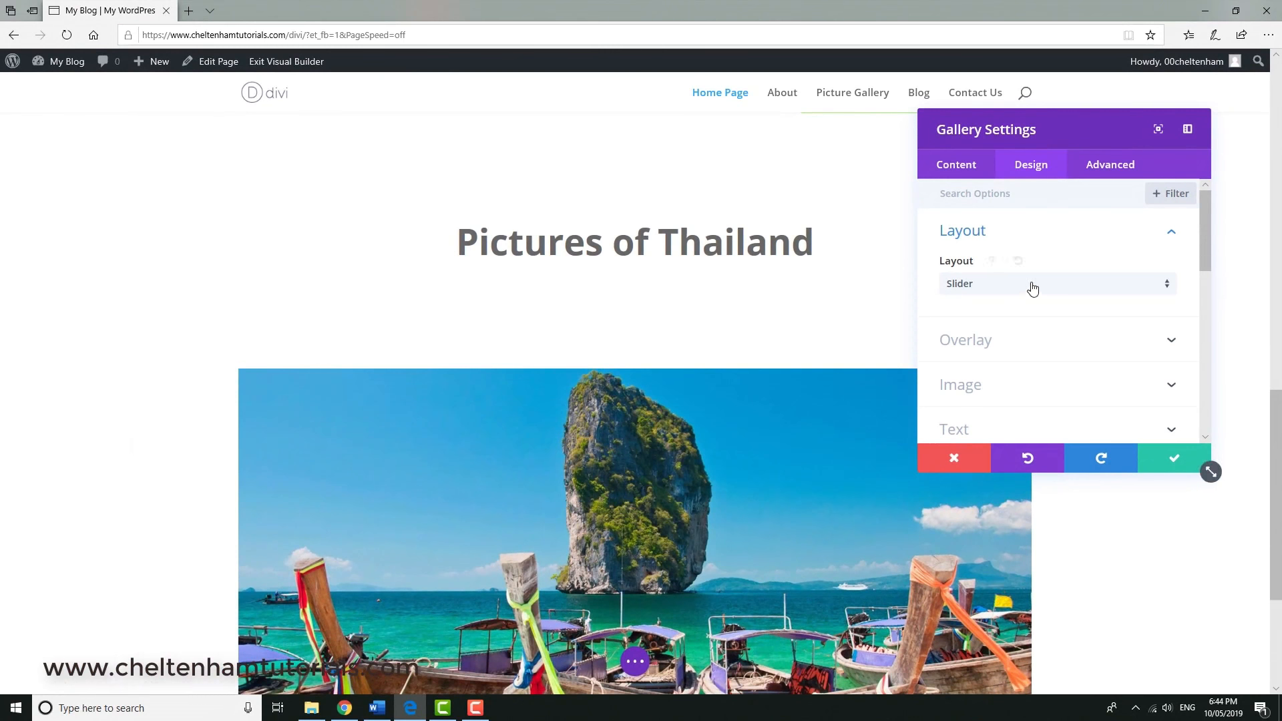
# Set the gallery layout to Grid and keep the thumbnail orientation at Landscape
pyautogui.click(1033, 287)
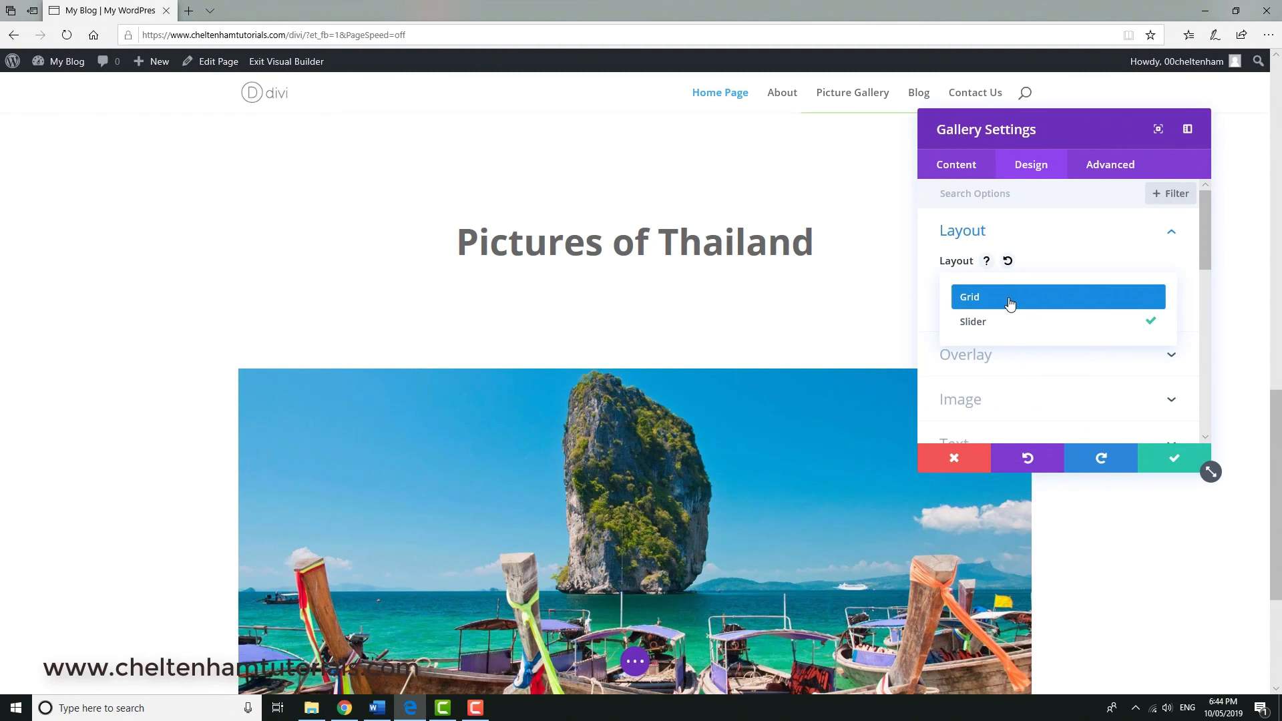
pyautogui.click(1009, 299)
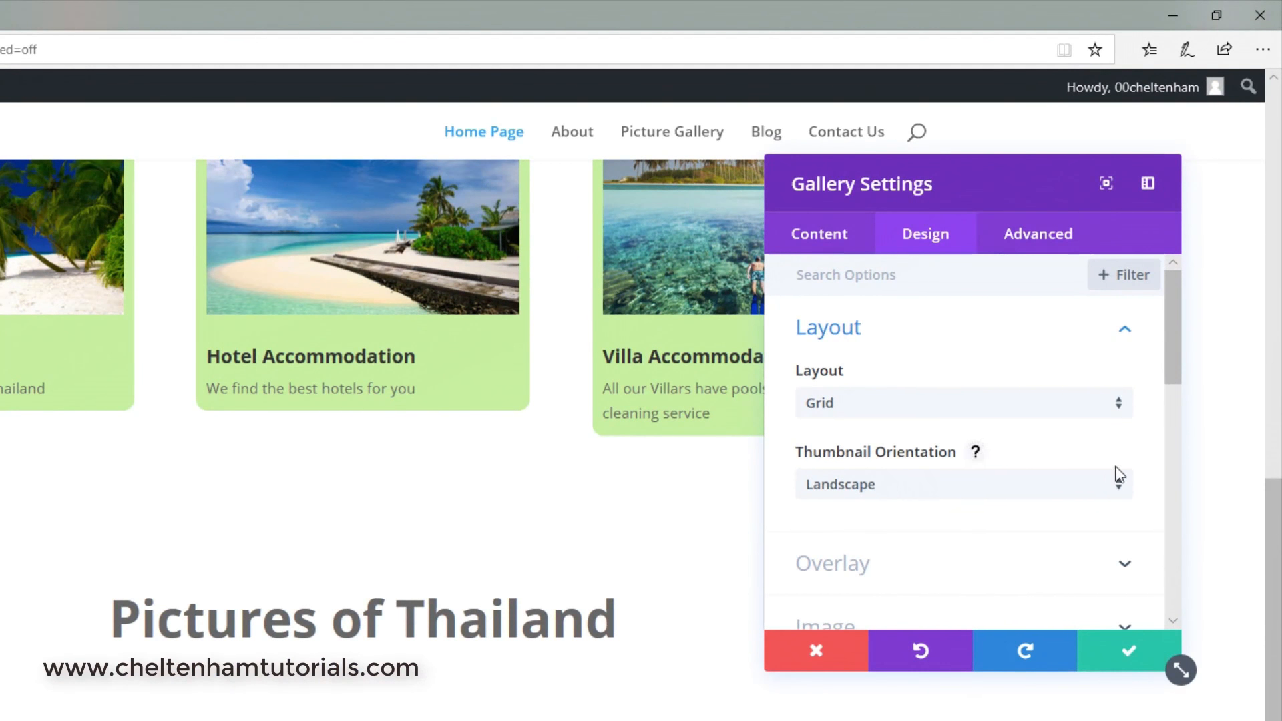
pyautogui.click(1125, 488)
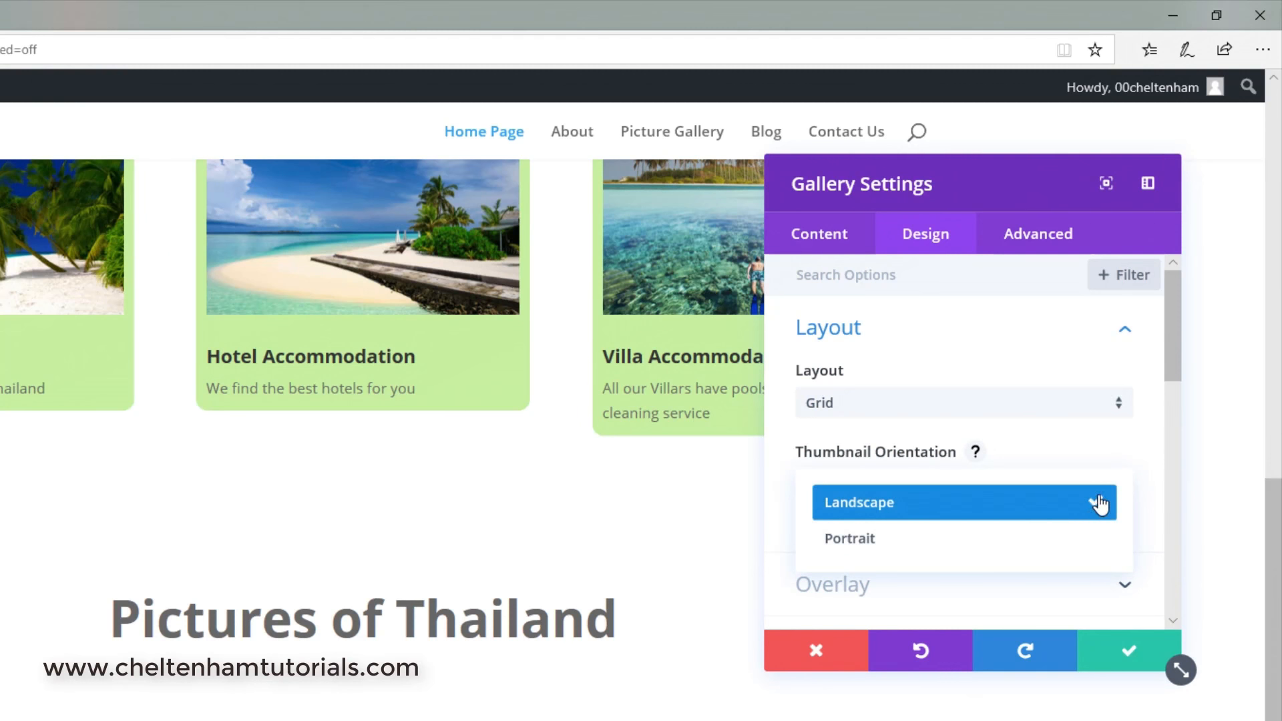
pyautogui.click(1100, 506)
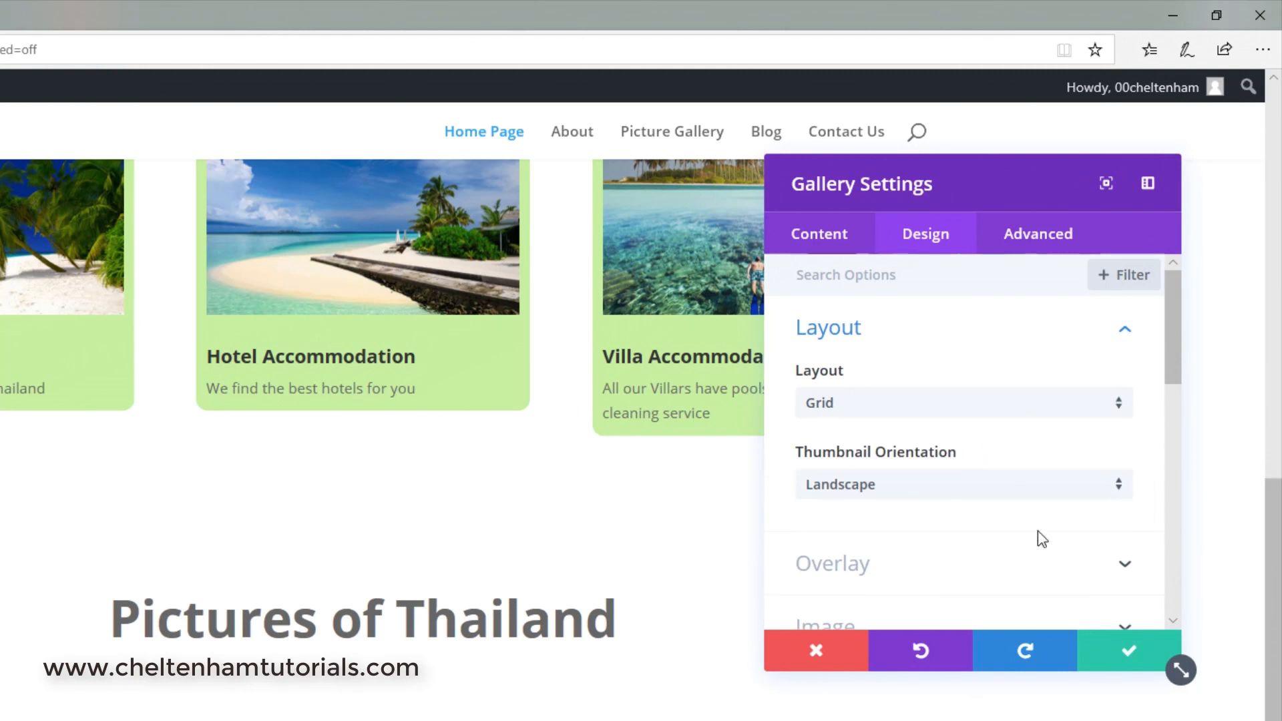
# Look through the gallery's design option groups, then expand the Overlay options and examine them
pyautogui.scroll(-2, 1042, 539)
pyautogui.scroll(-4, 1039, 536)
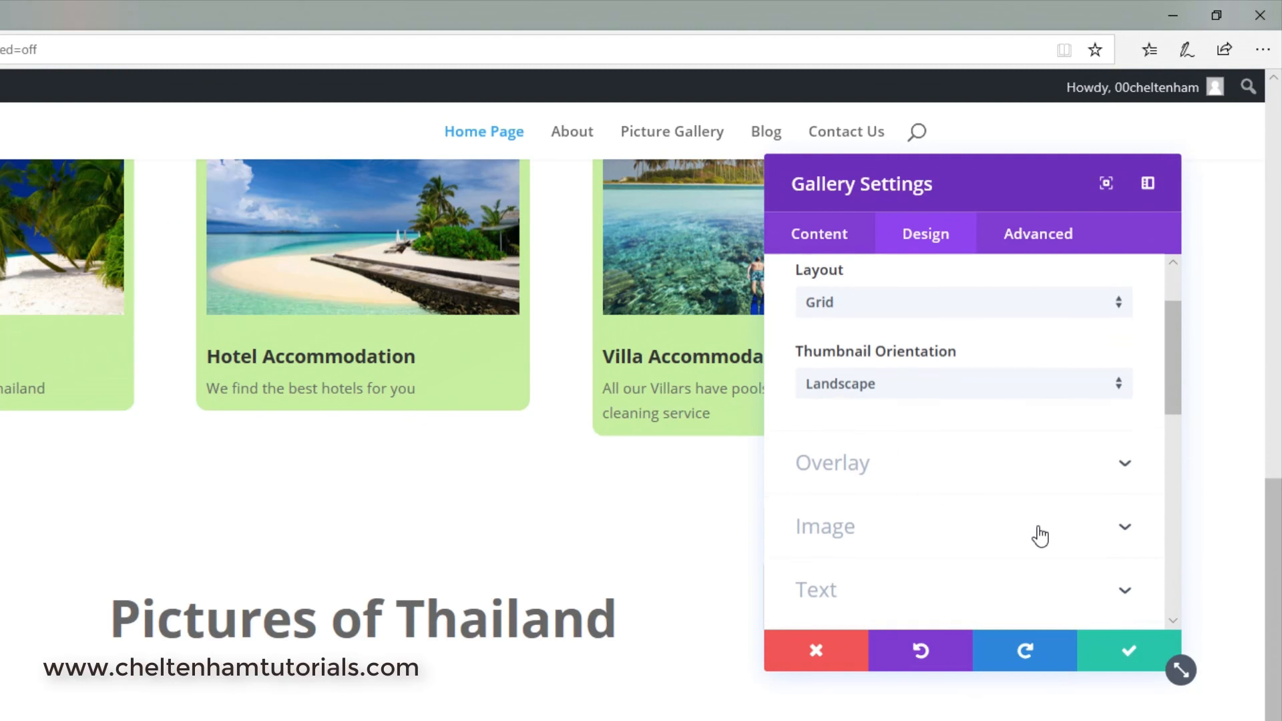
pyautogui.scroll(-6, 1040, 536)
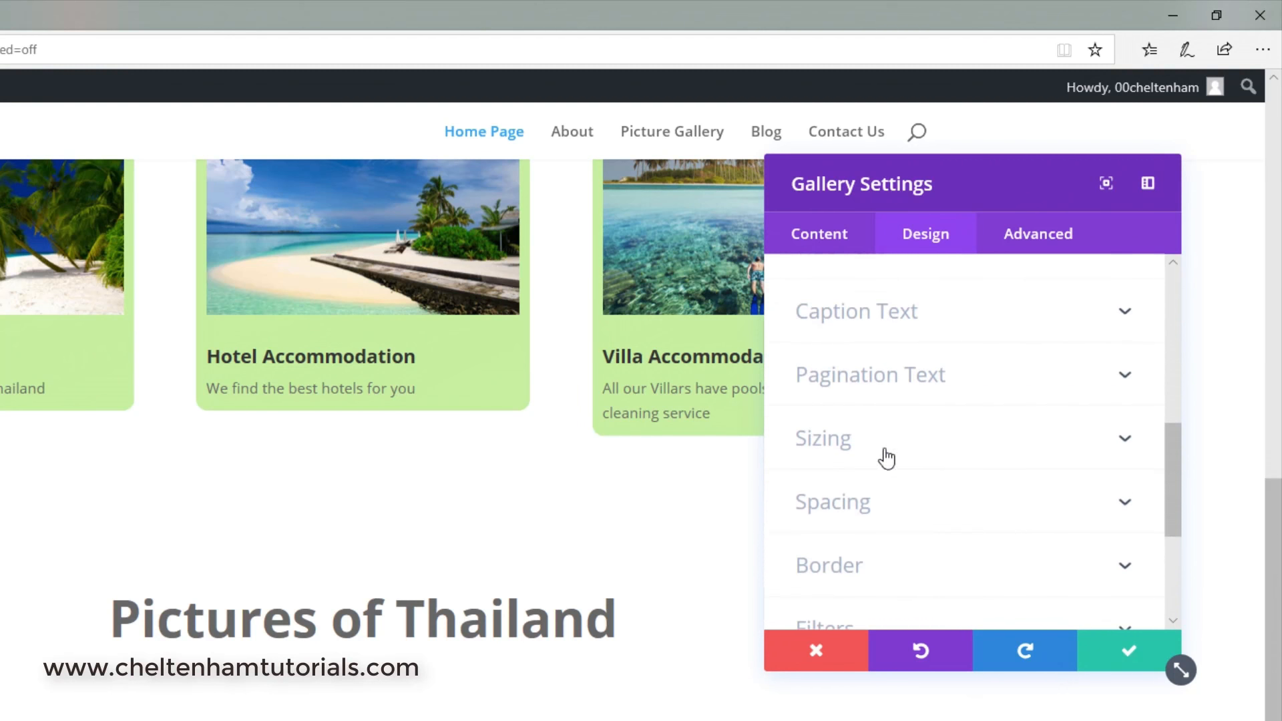
pyautogui.scroll(-1, 938, 546)
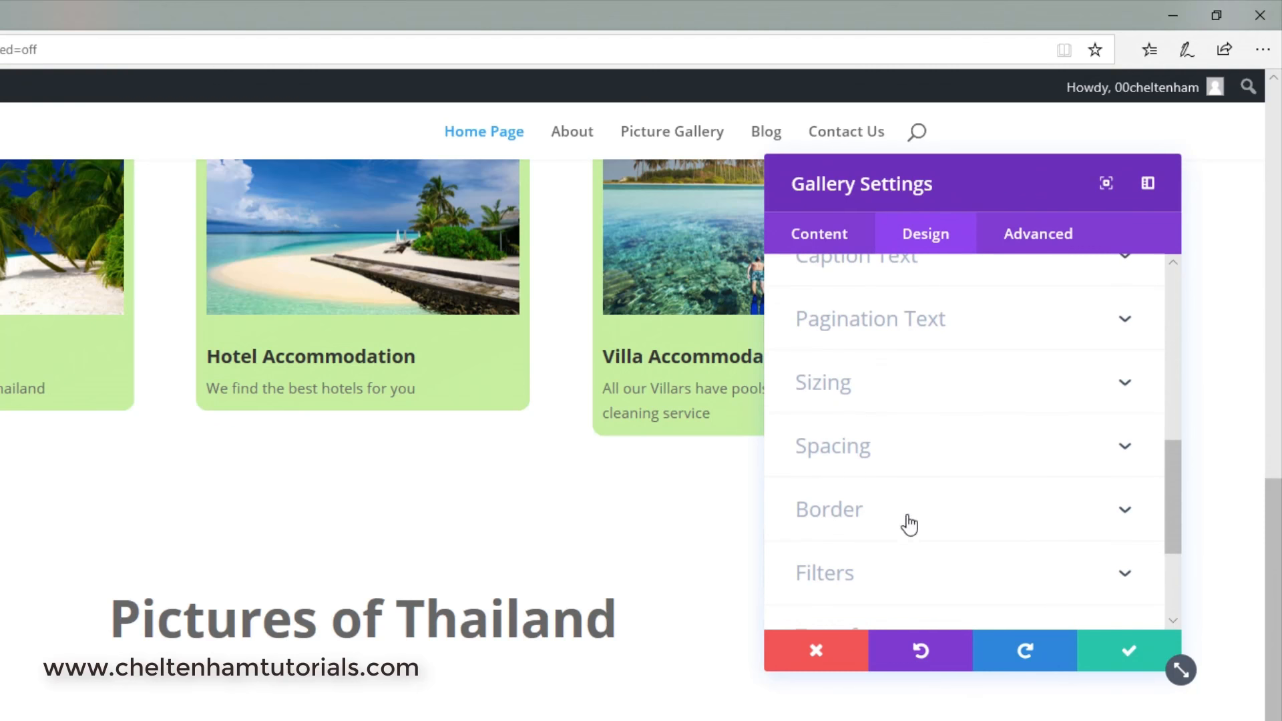
pyautogui.scroll(3, 932, 567)
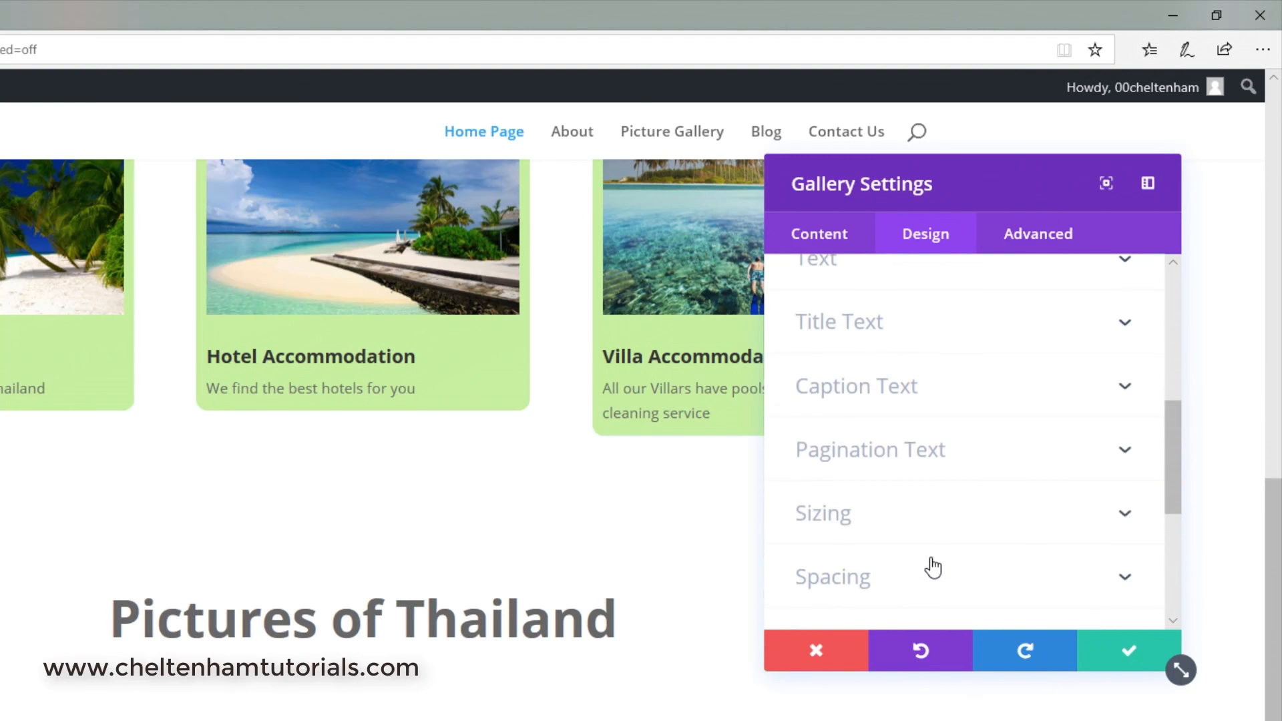
pyautogui.scroll(5, 933, 567)
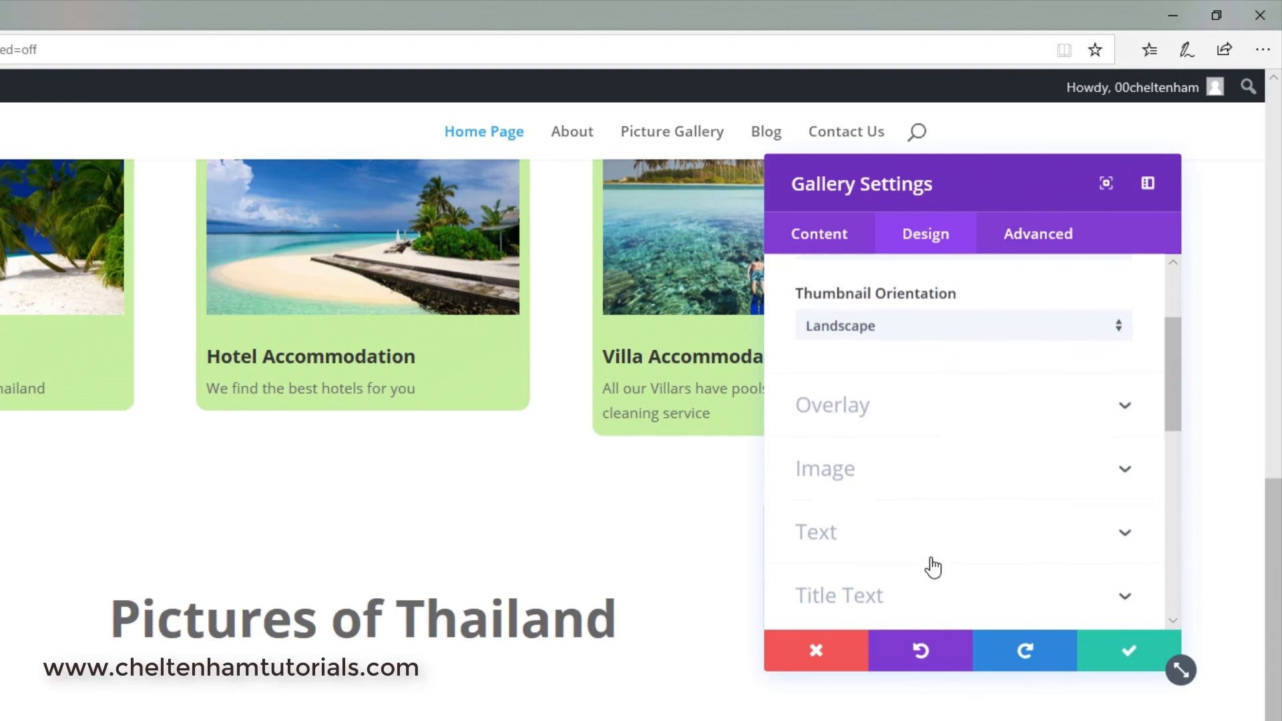
pyautogui.click(858, 422)
pyautogui.doubleClick(863, 430)
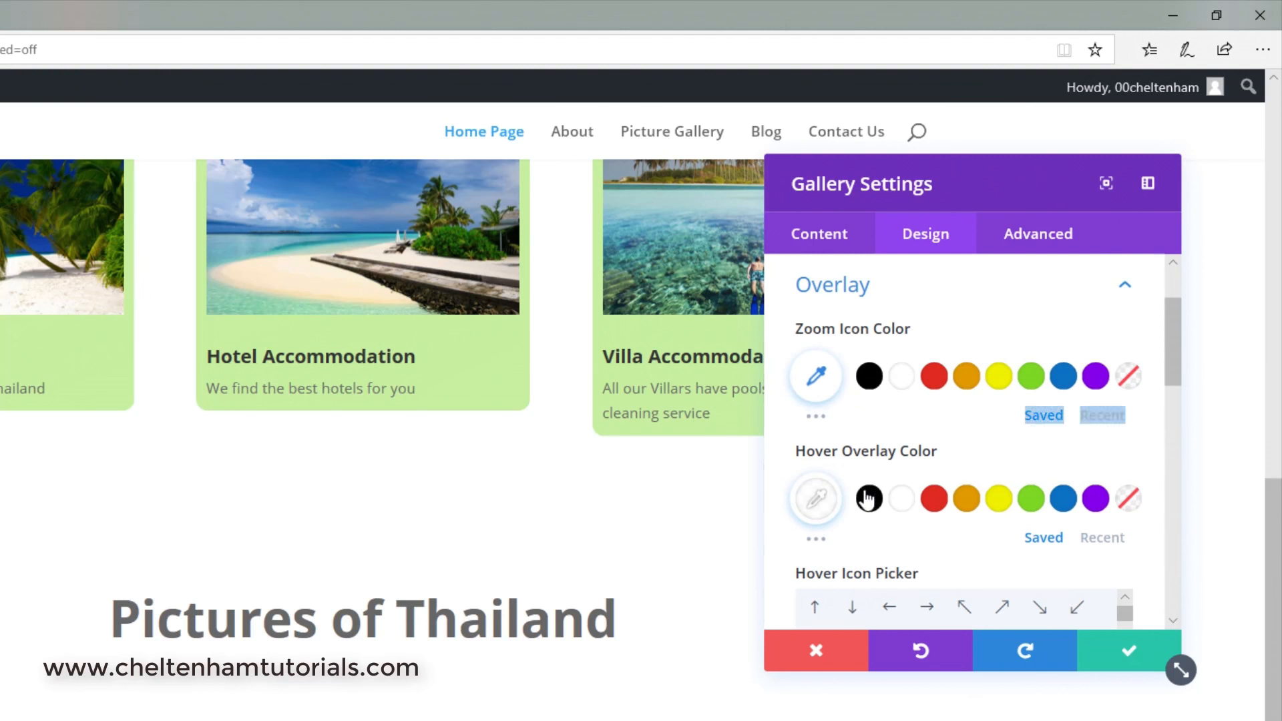
pyautogui.click(1180, 371)
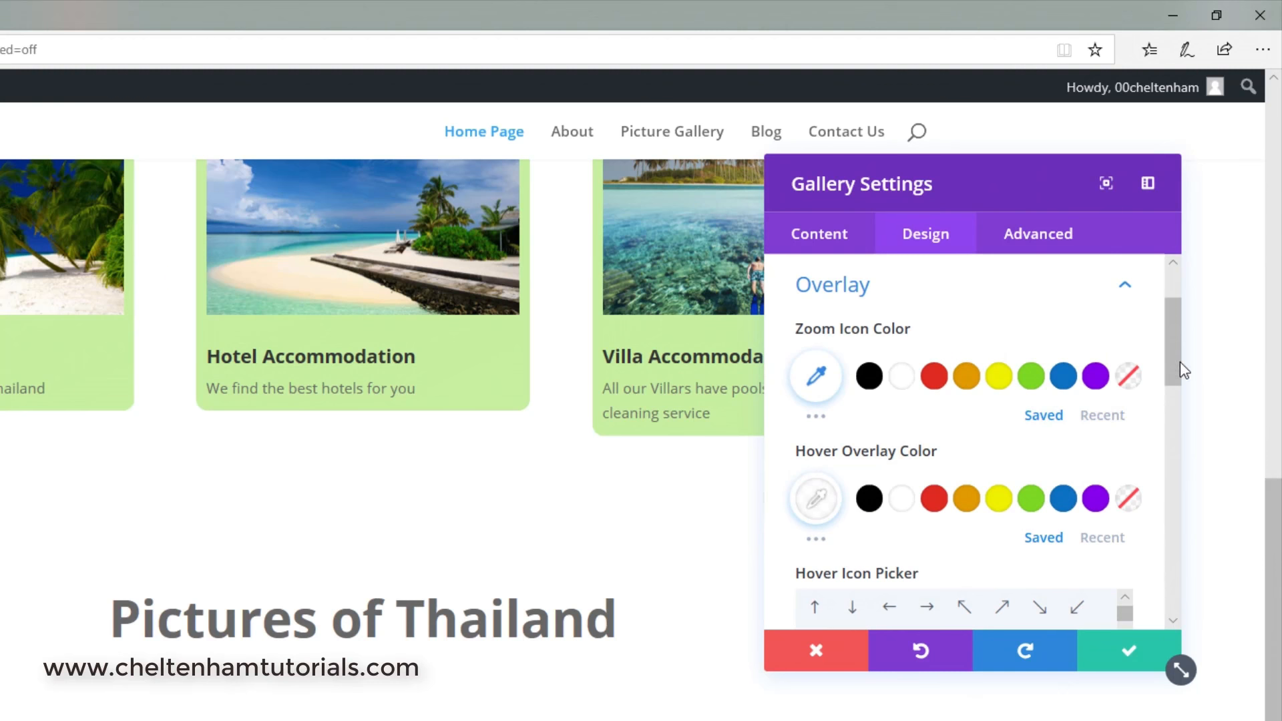
pyautogui.moveTo(1175, 368)
pyautogui.mouseDown()
pyautogui.moveTo(1174, 447)
pyautogui.moveTo(1171, 370)
pyautogui.mouseUp()
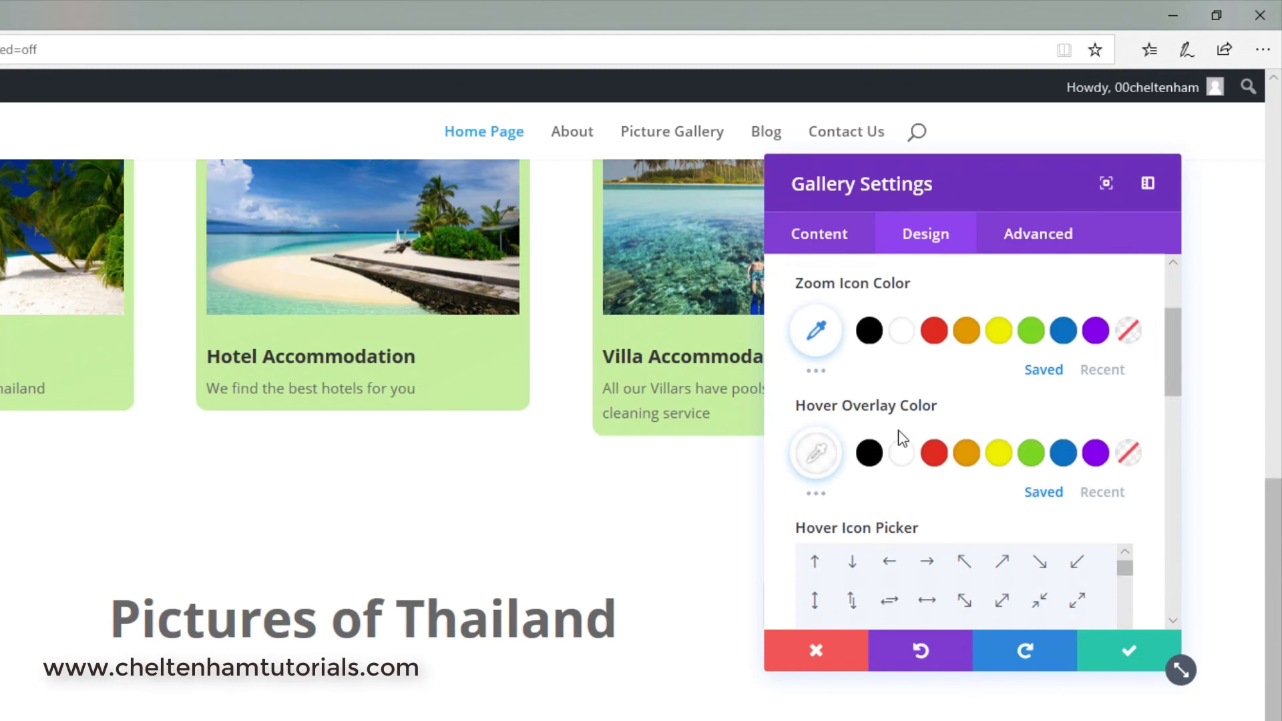
# Set the gallery's Hover Overlay Color to the grey rgba(165,165,165,0.9) and preview it on Image53
pyautogui.click(816, 454)
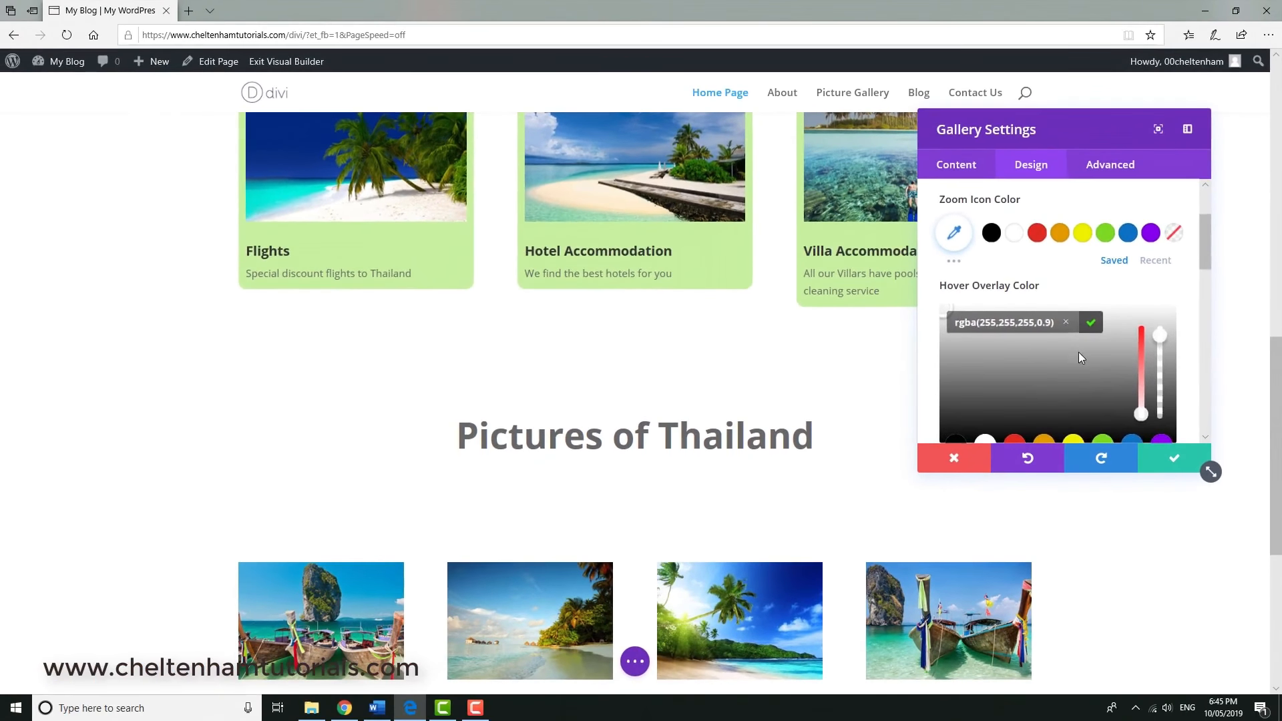
pyautogui.click(995, 504)
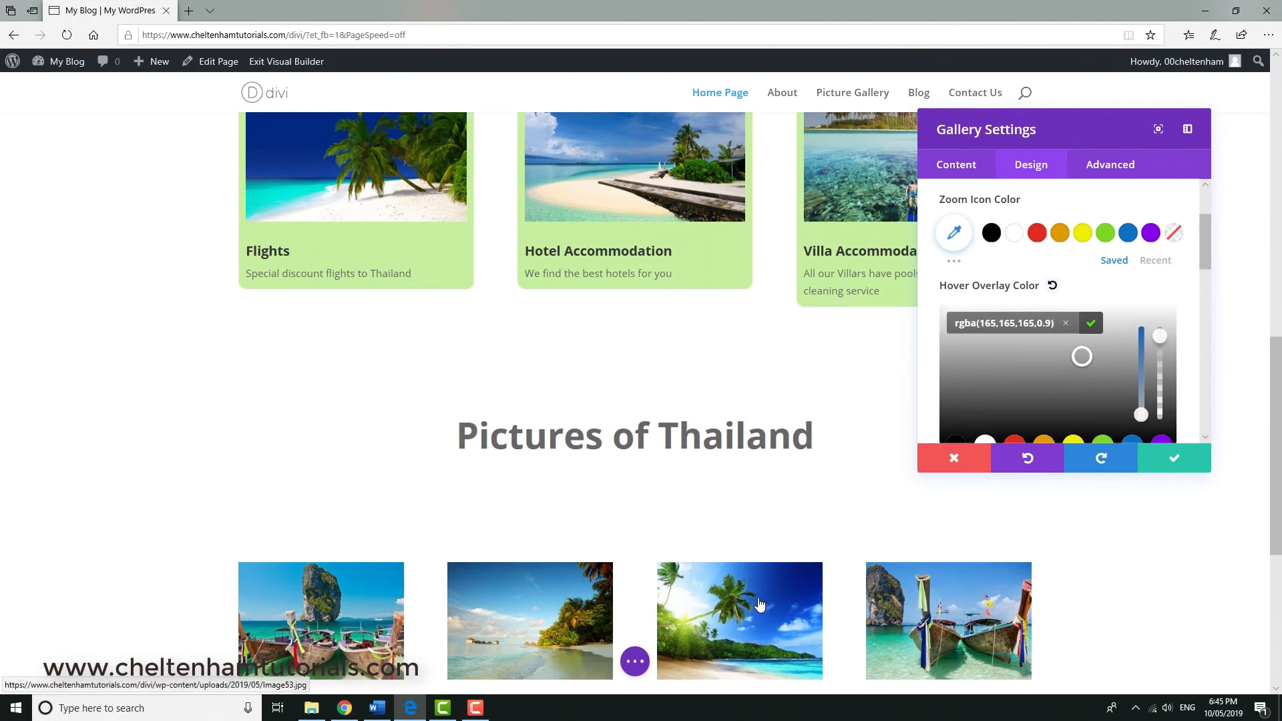
pyautogui.moveTo(751, 611)
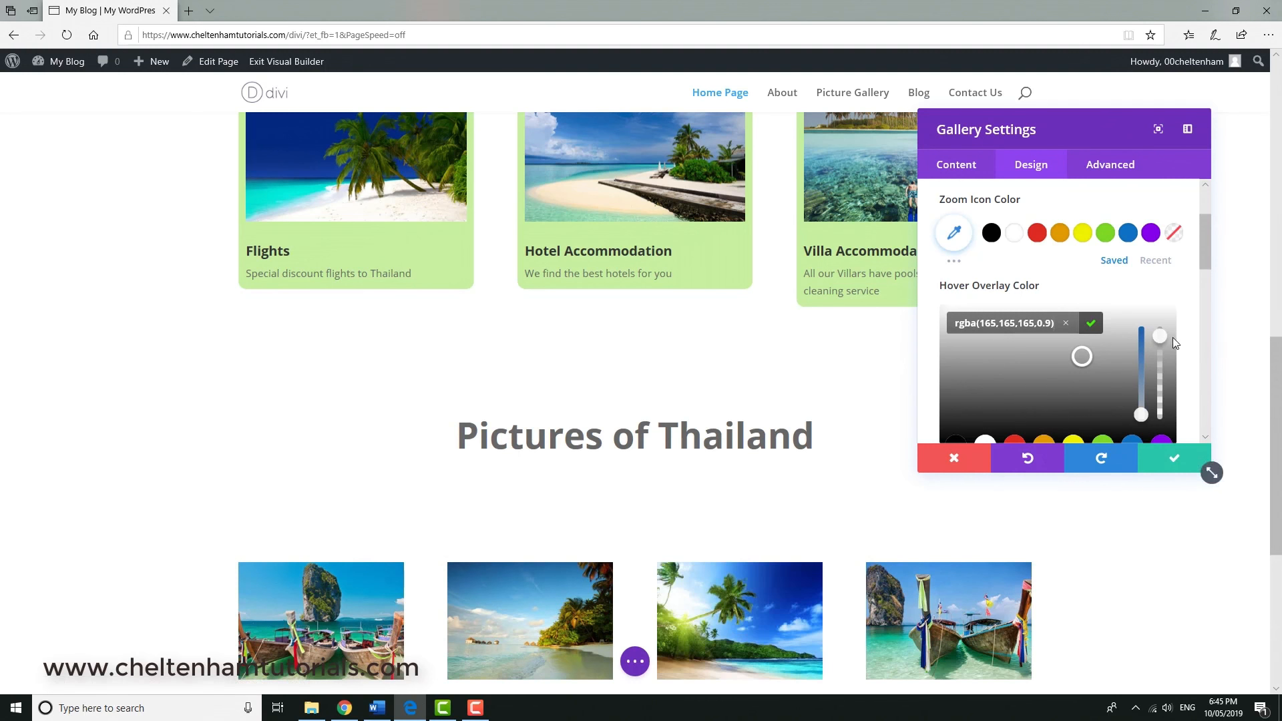
# Lower the hover overlay's opacity to 0.3 and change its colour to the blue rgba(12,113,195,0.3)
pyautogui.moveTo(1162, 386); pyautogui.dragTo(1162, 395)
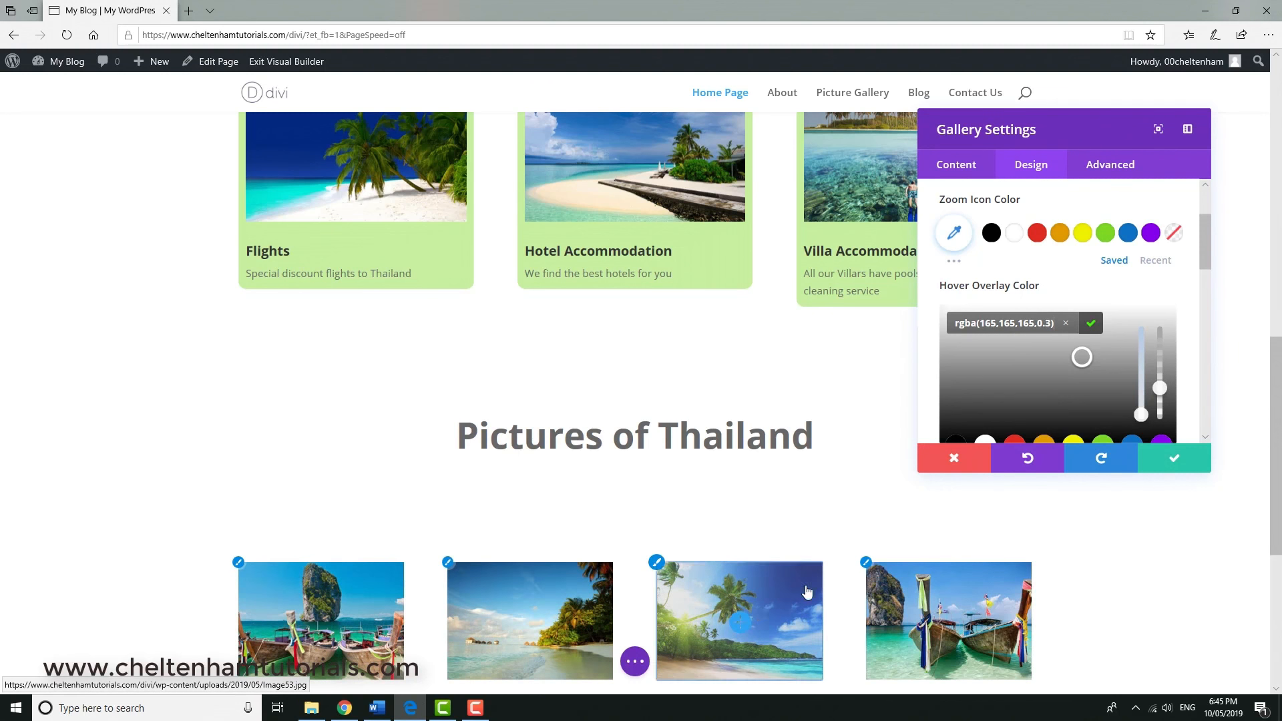
pyautogui.scroll(-1, 1088, 387)
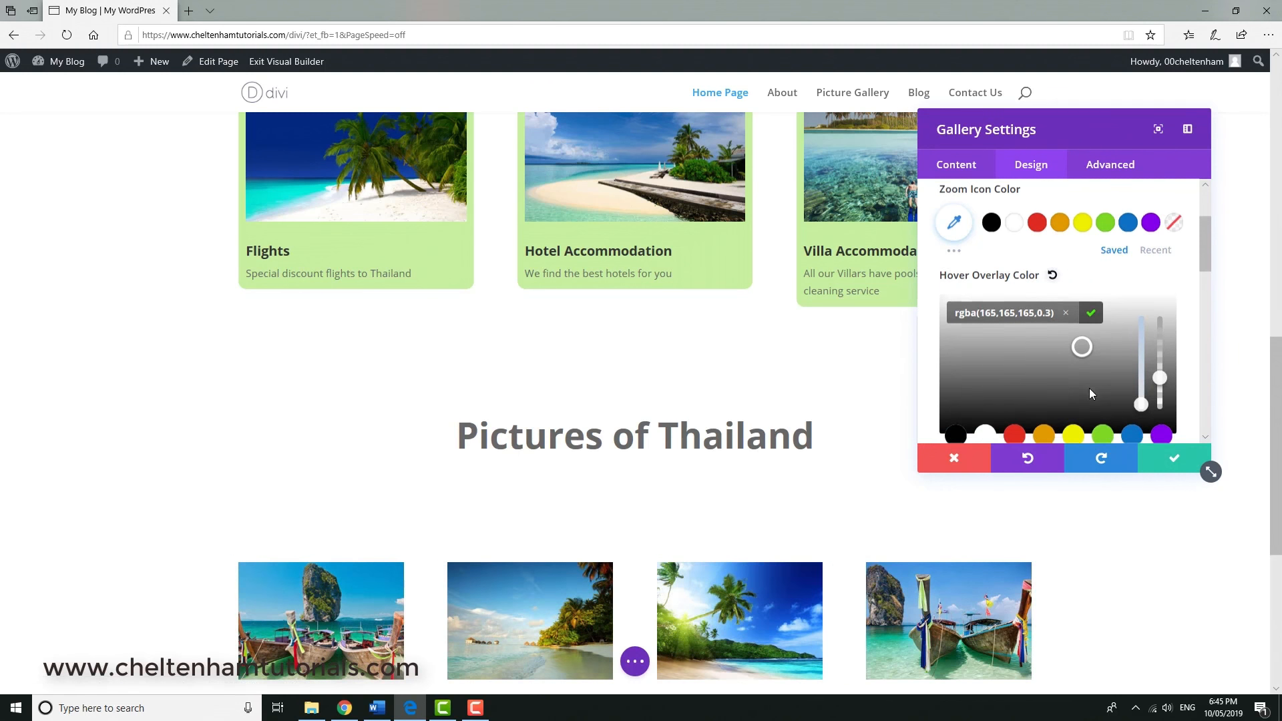
pyautogui.click(1131, 434)
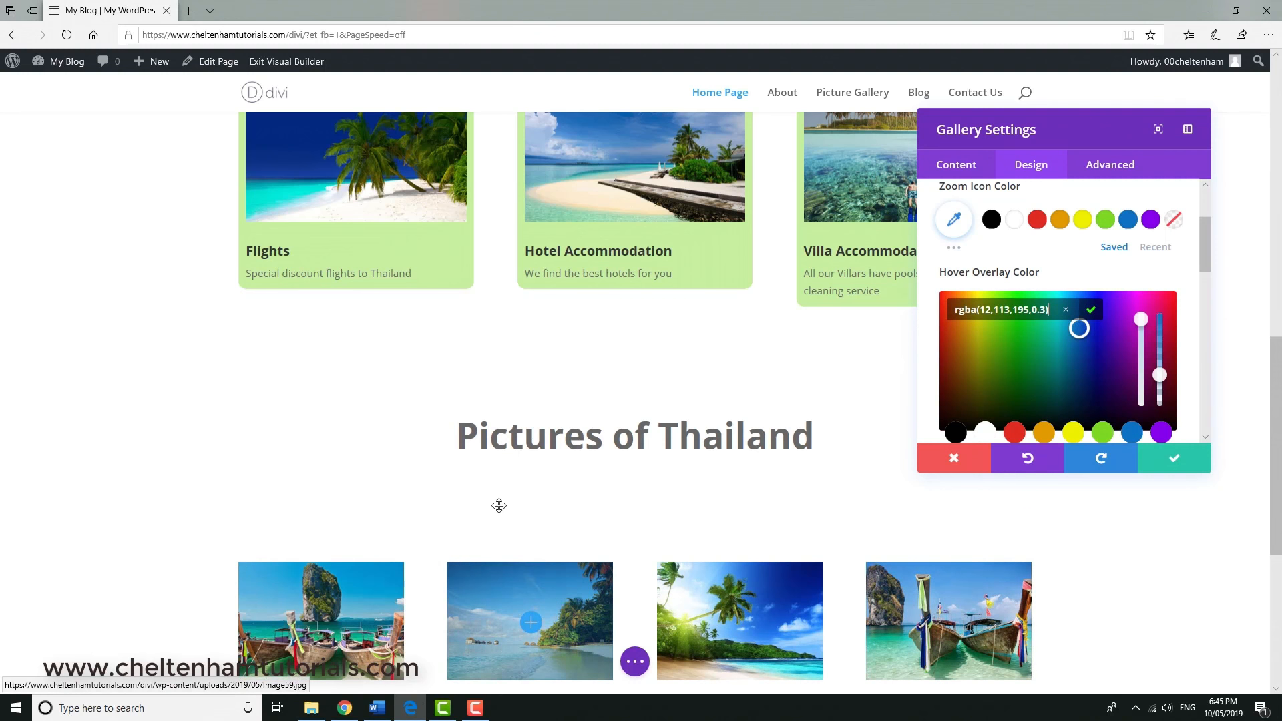
# Save the gallery settings and exit the Visual Builder to the live home page
pyautogui.click(1176, 459)
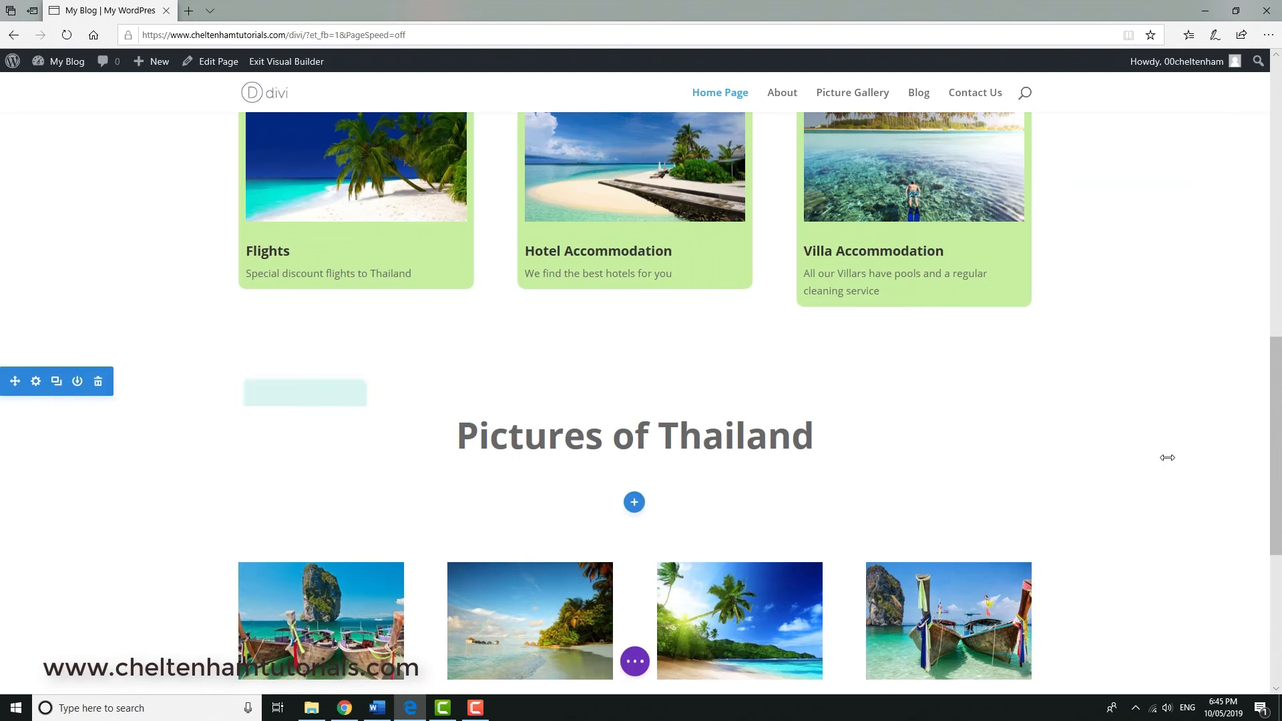
pyautogui.scroll(-2, 1073, 360)
pyautogui.scroll(-2, 1155, 329)
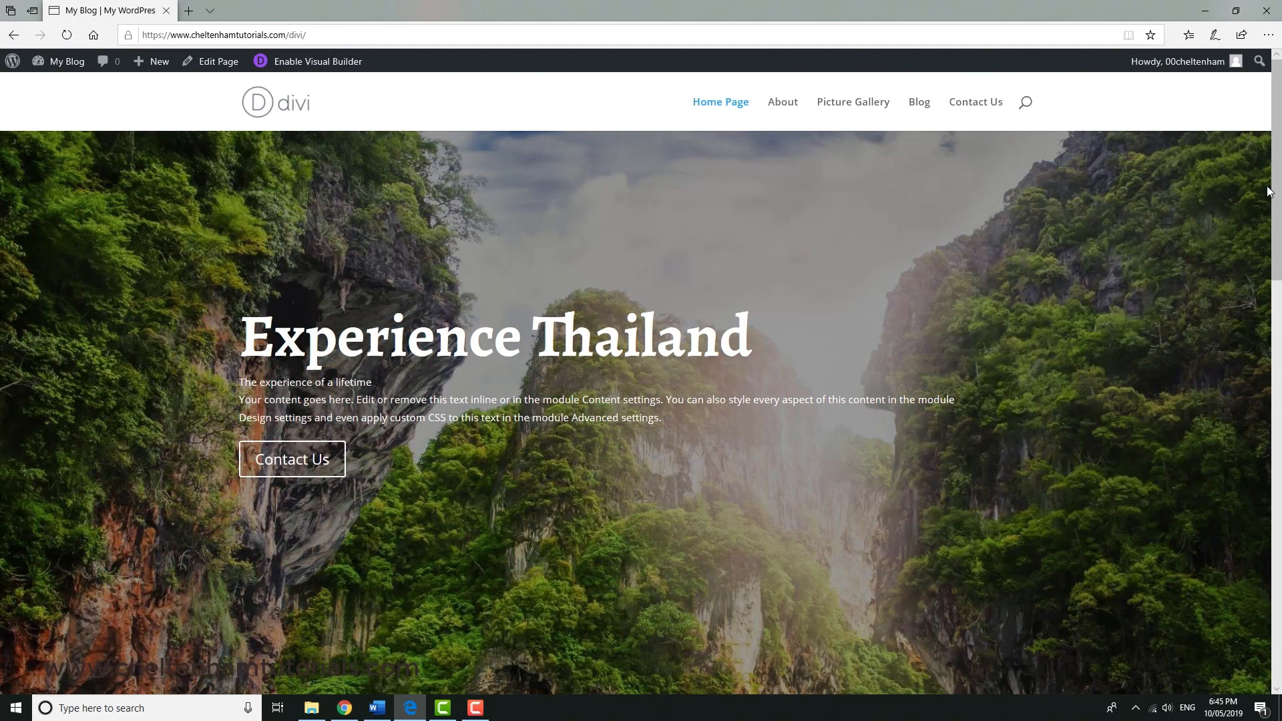
# Open the third photo under Pictures of Thailand, browse the enlarged images forward until the first one returns, and close the viewer
pyautogui.moveTo(1270, 193); pyautogui.dragTo(1278, 578)
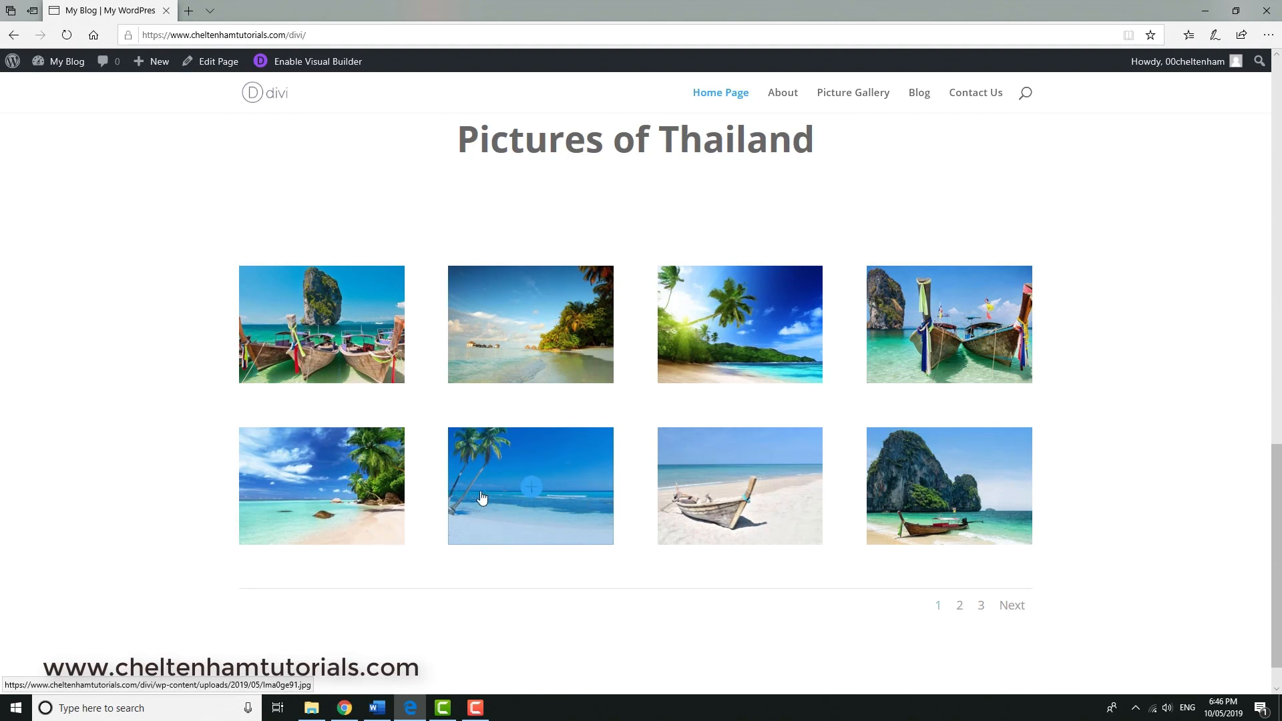
pyautogui.click(771, 318)
pyautogui.click(1124, 406)
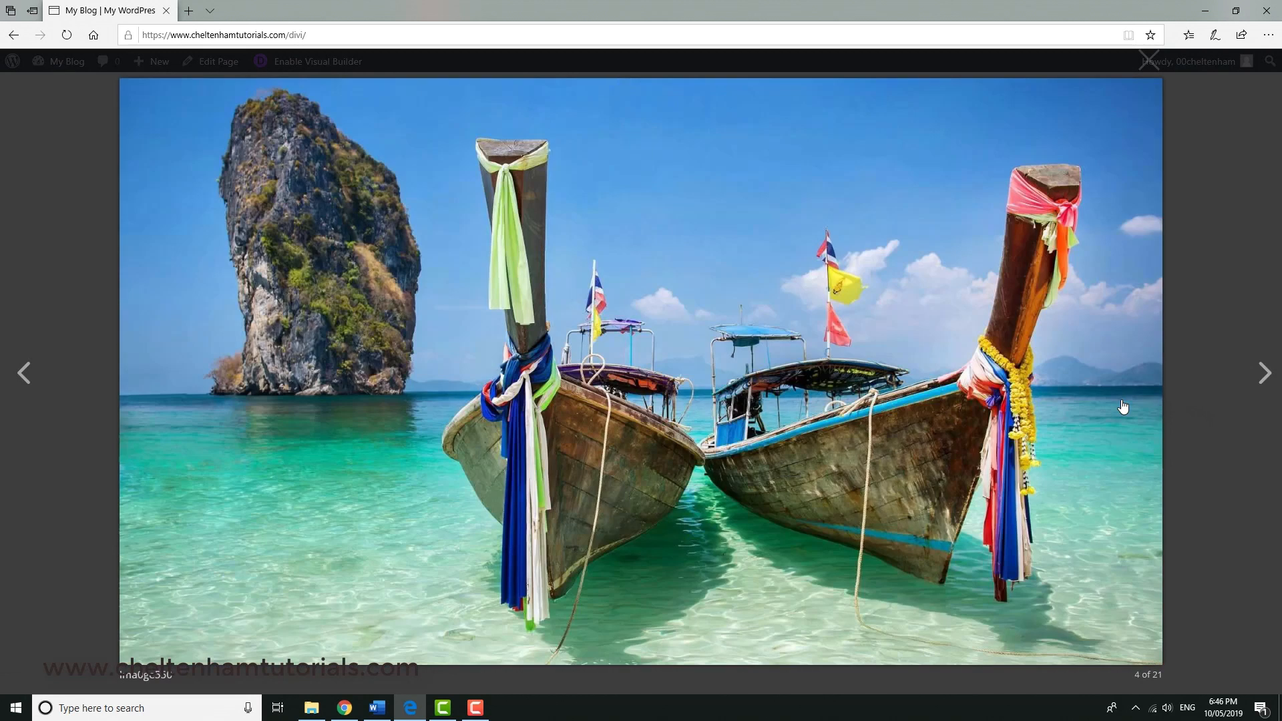
pyautogui.click(1123, 407)
pyautogui.click(1123, 406)
pyautogui.click(1123, 407)
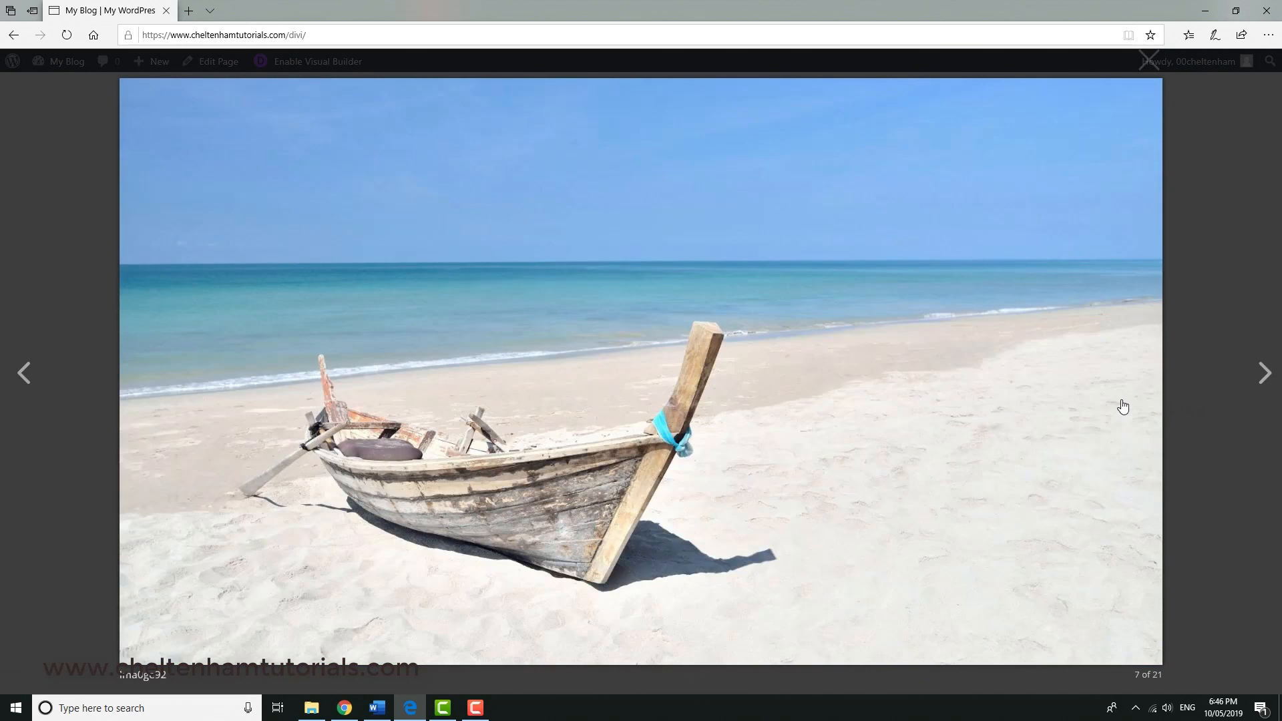
pyautogui.click(1123, 407)
pyautogui.click(1122, 407)
pyautogui.click(1123, 406)
pyautogui.click(1123, 407)
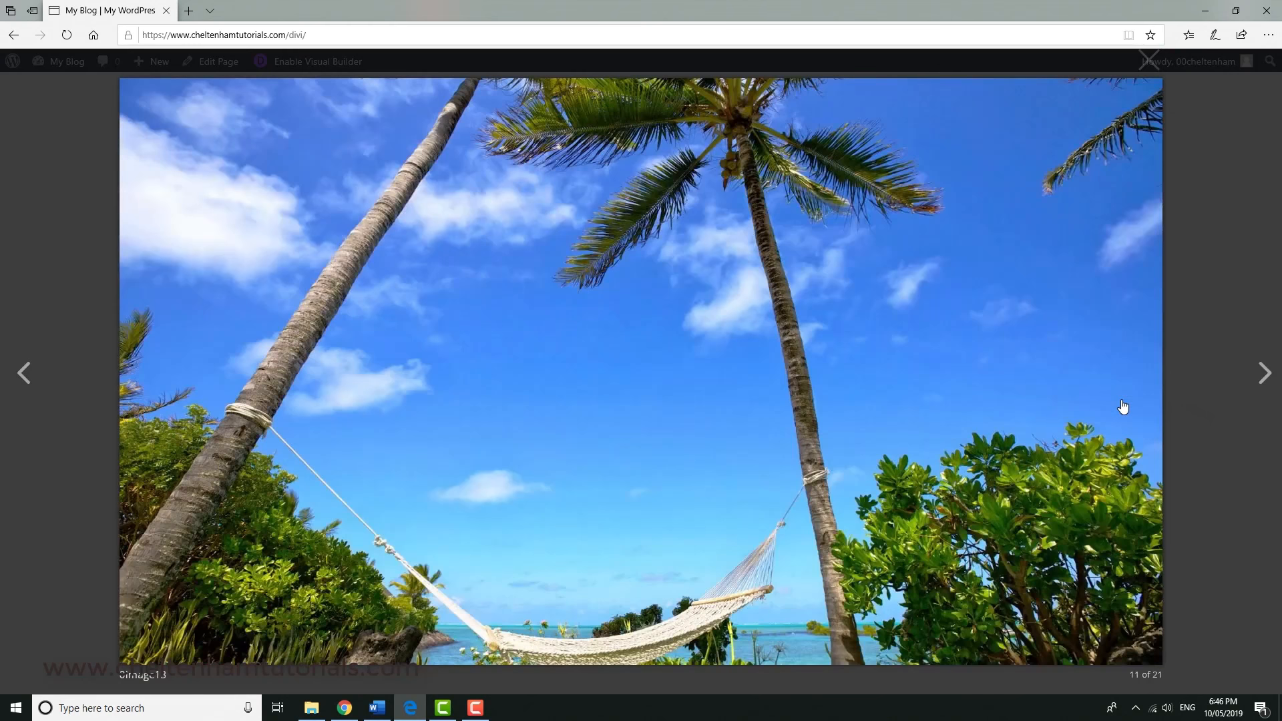
pyautogui.click(1123, 406)
pyautogui.click(1123, 407)
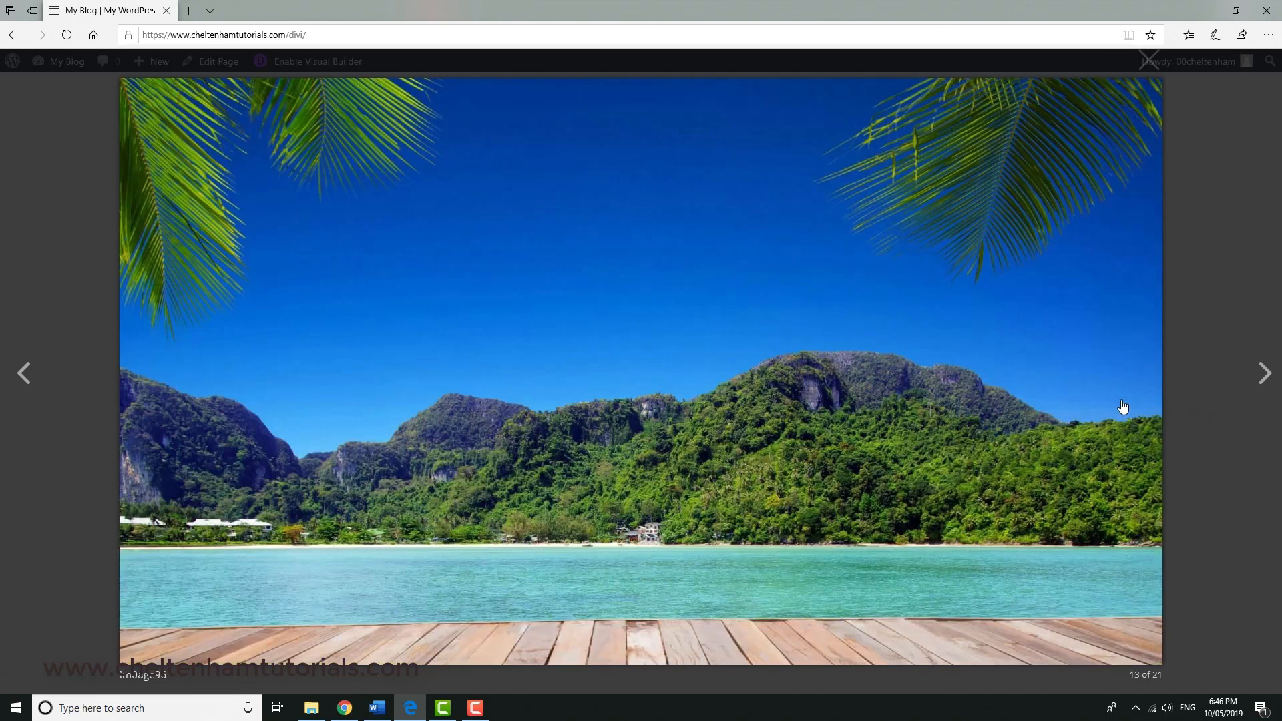
pyautogui.click(150, 385)
pyautogui.click(151, 377)
pyautogui.click(161, 379)
pyautogui.click(163, 379)
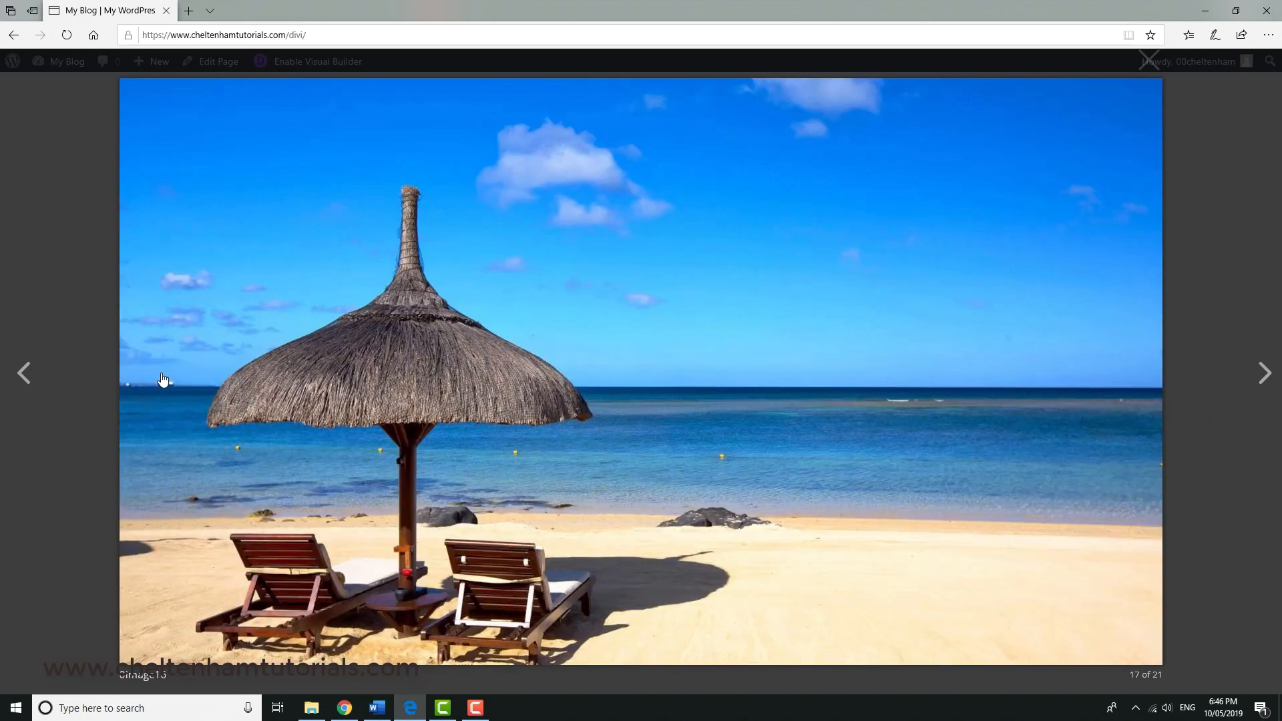
pyautogui.click(162, 380)
pyautogui.click(162, 380)
pyautogui.click(162, 380)
pyautogui.click(163, 379)
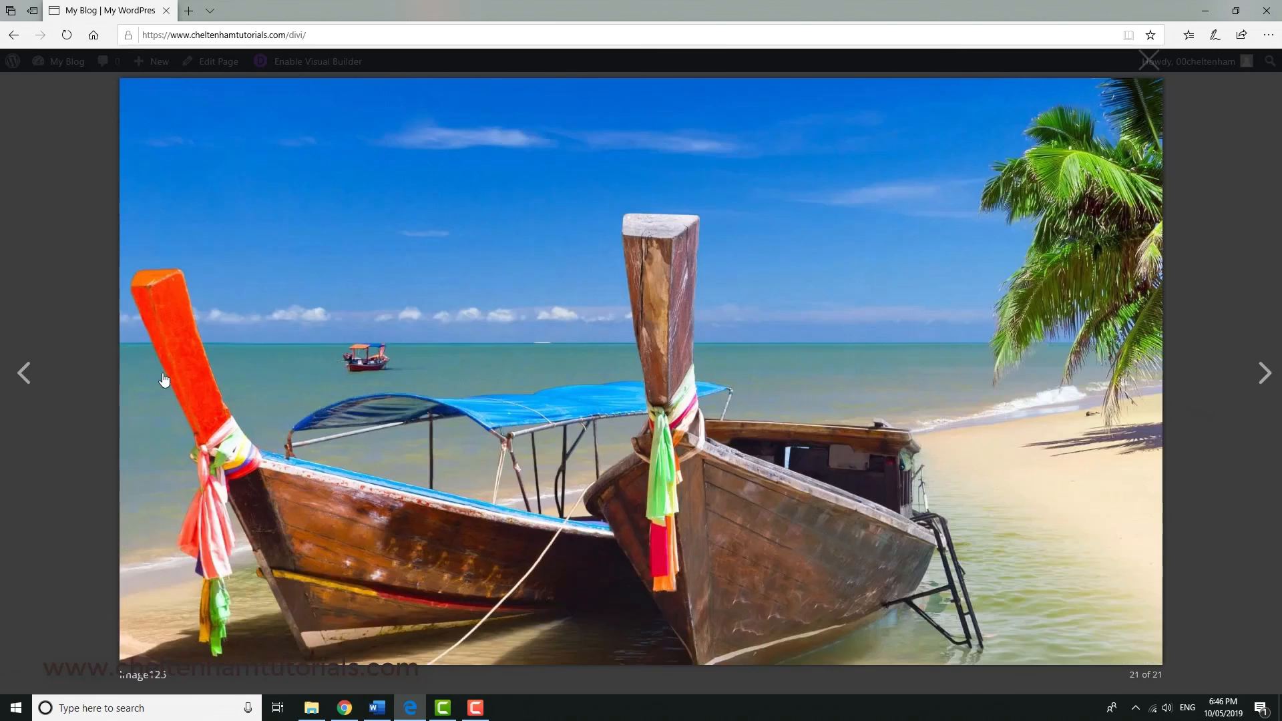
pyautogui.click(166, 379)
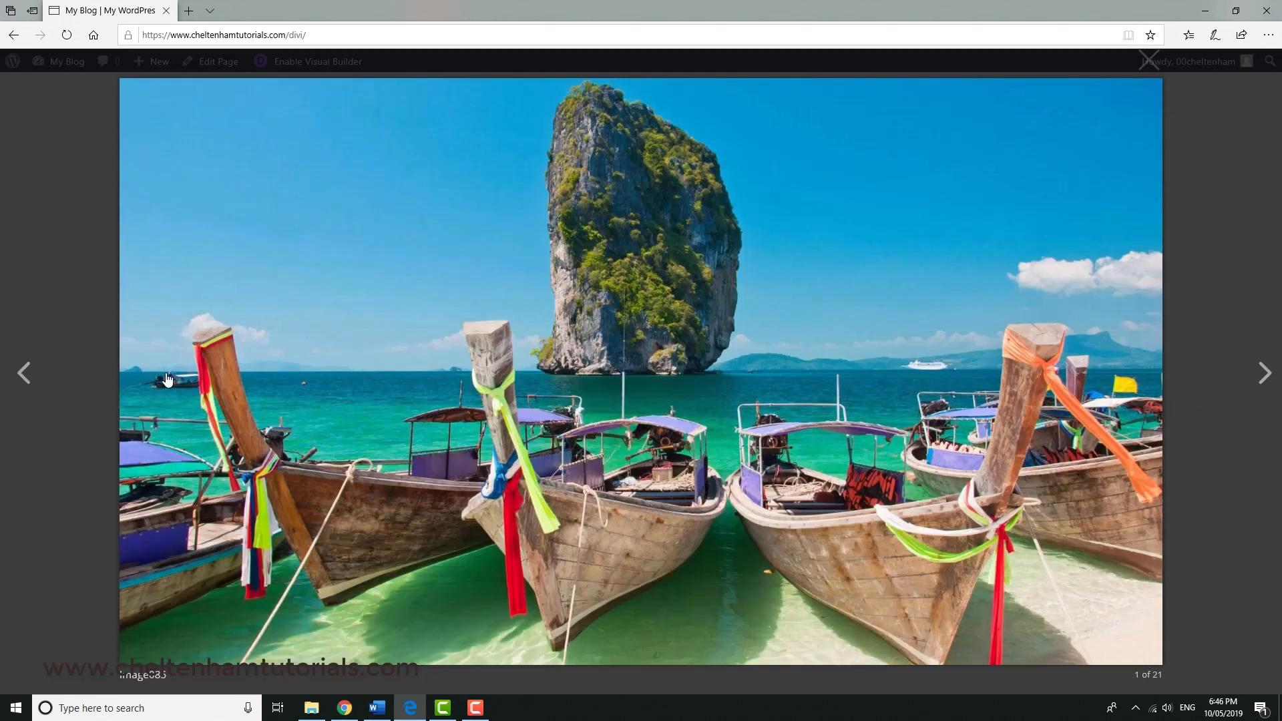
pyautogui.click(1218, 185)
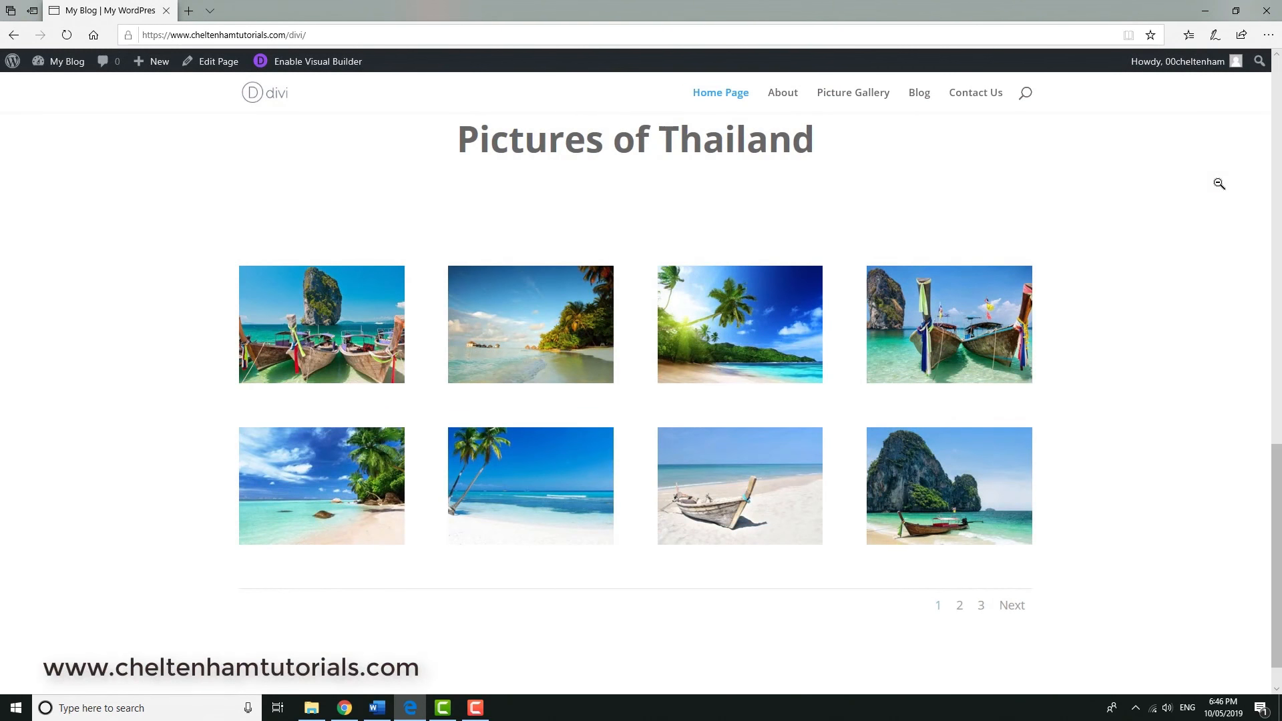